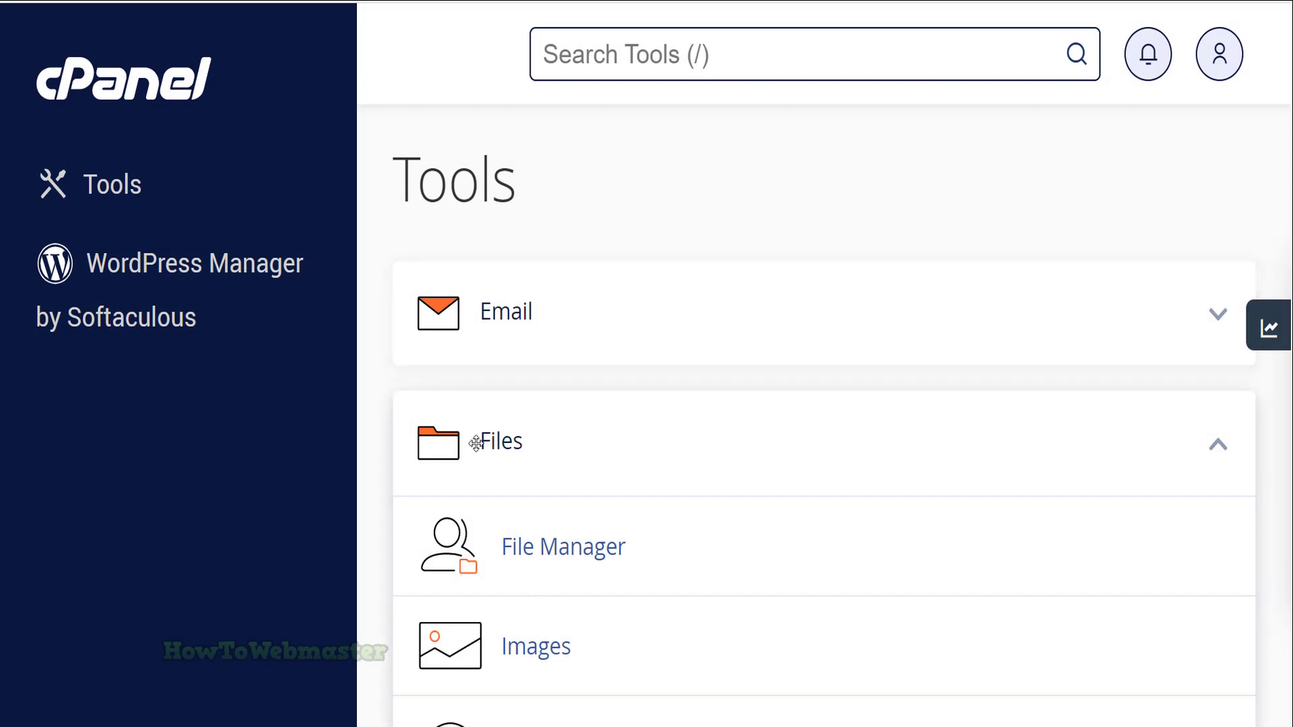
# Open the Backup tool and scroll down to the home directory restore section of Partial Backups
pyautogui.scroll(-3, 633, 452)
pyautogui.scroll(-8, 640, 449)
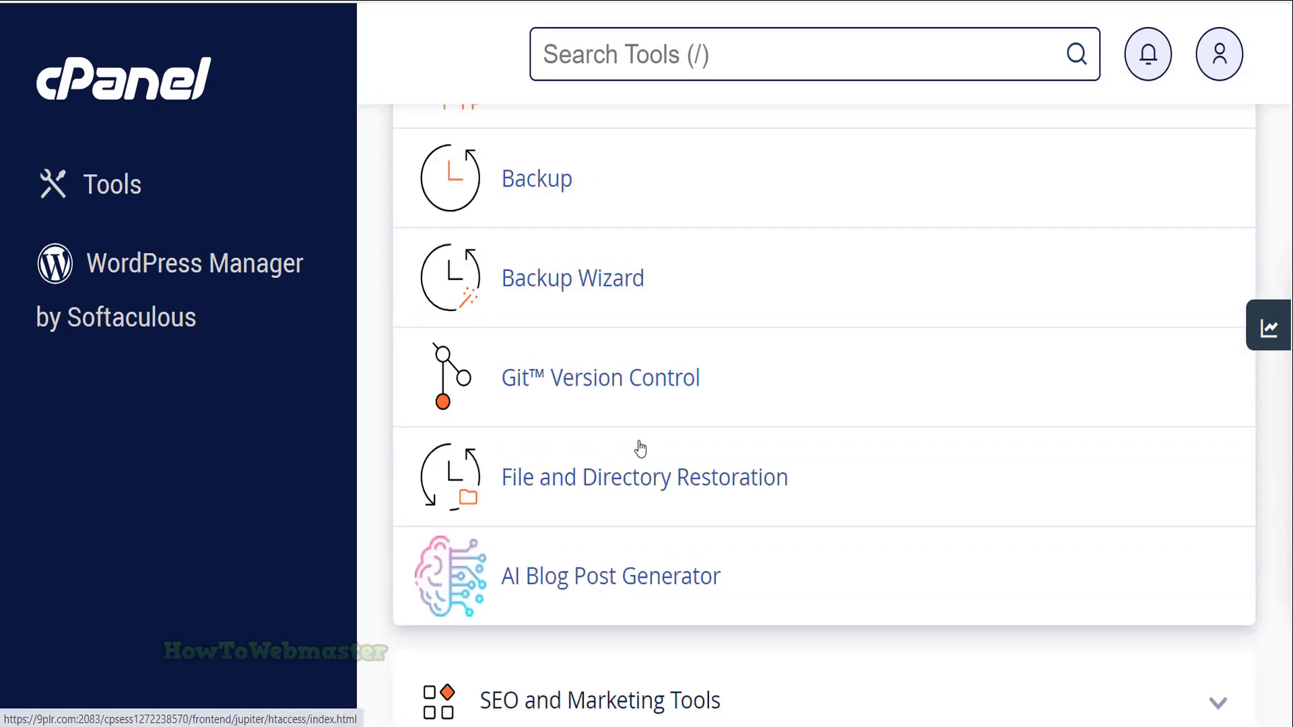
pyautogui.scroll(2, 641, 452)
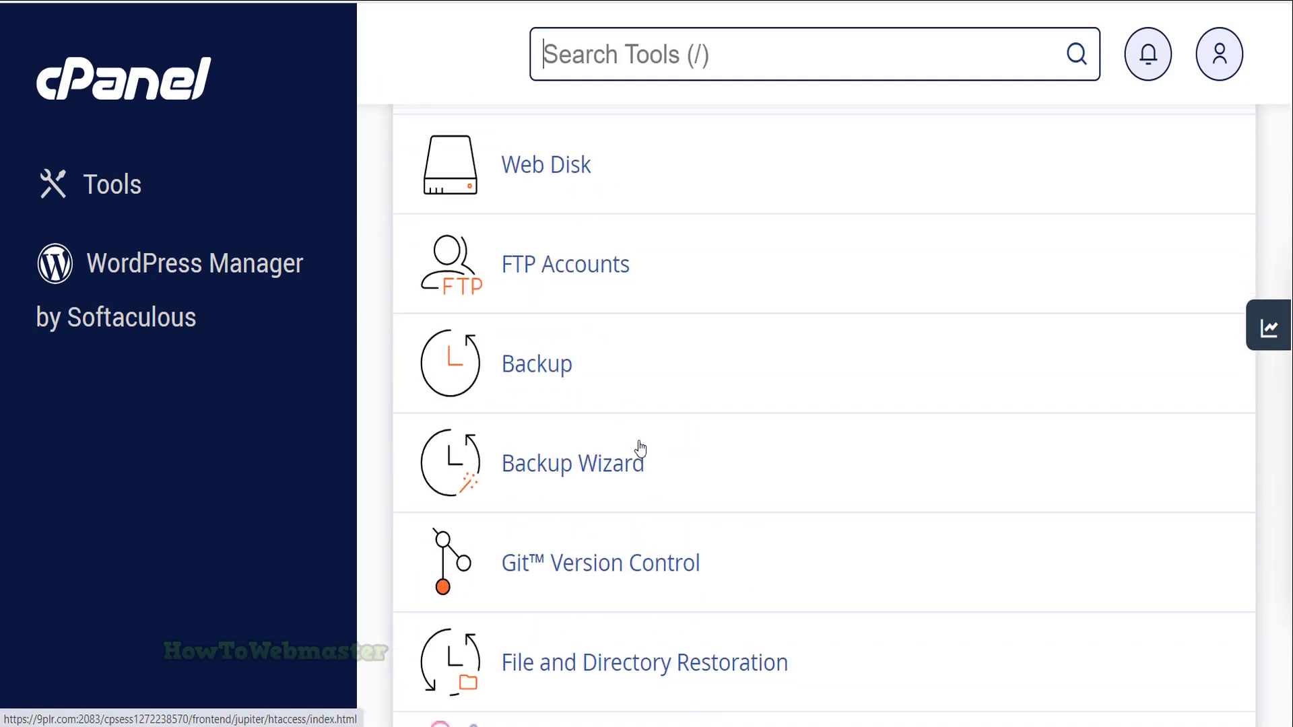
pyautogui.click(526, 379)
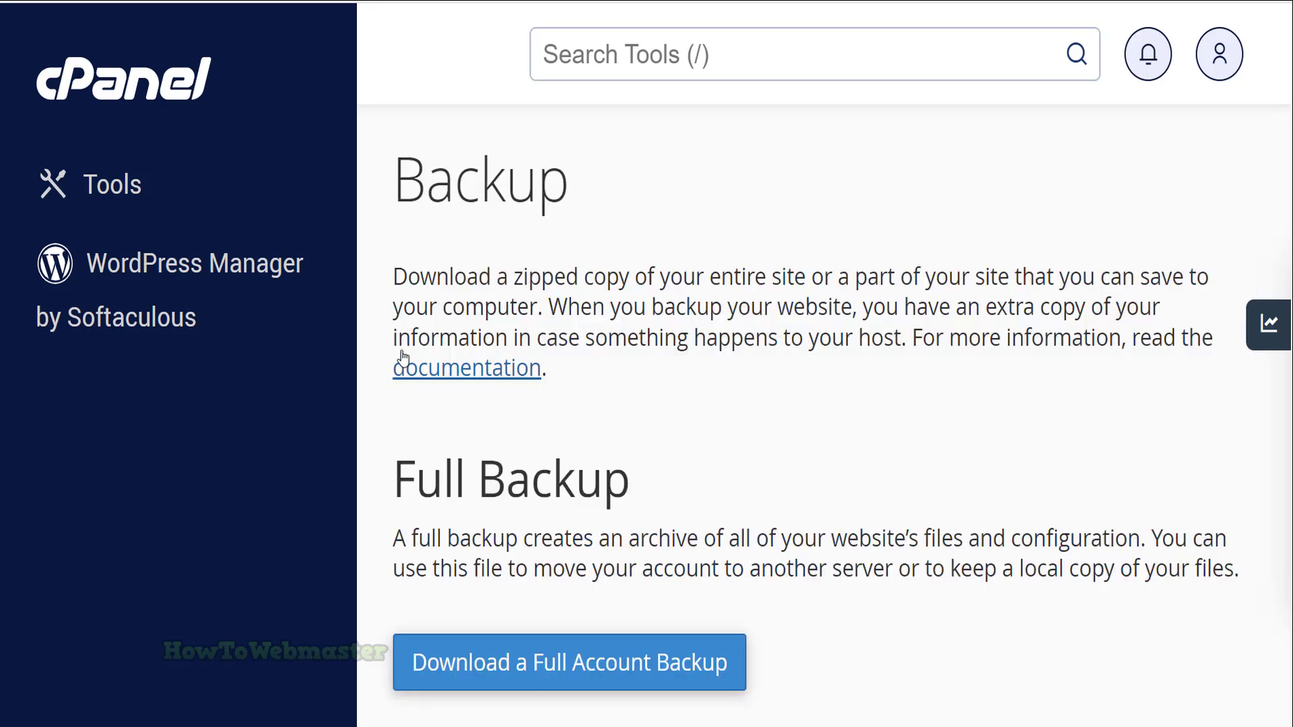
pyautogui.scroll(-10, 875, 157)
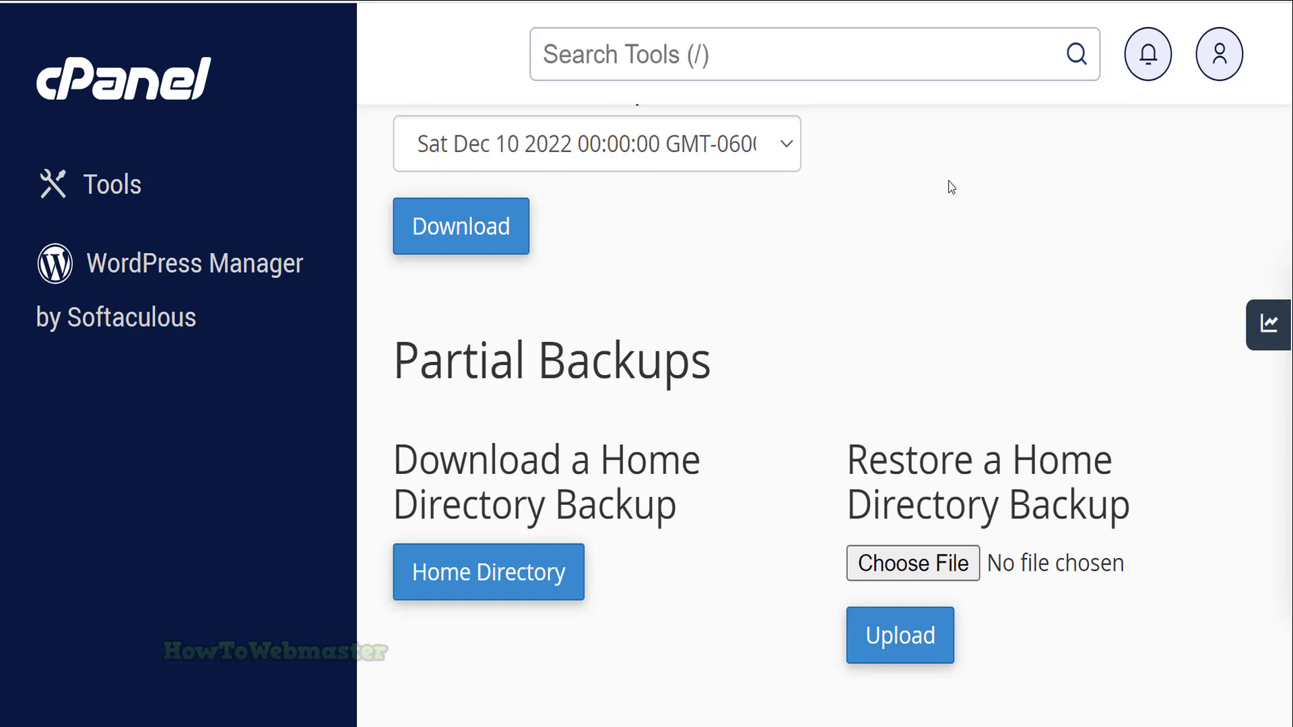
pyautogui.moveTo(913, 270); pyautogui.dragTo(1062, 269)
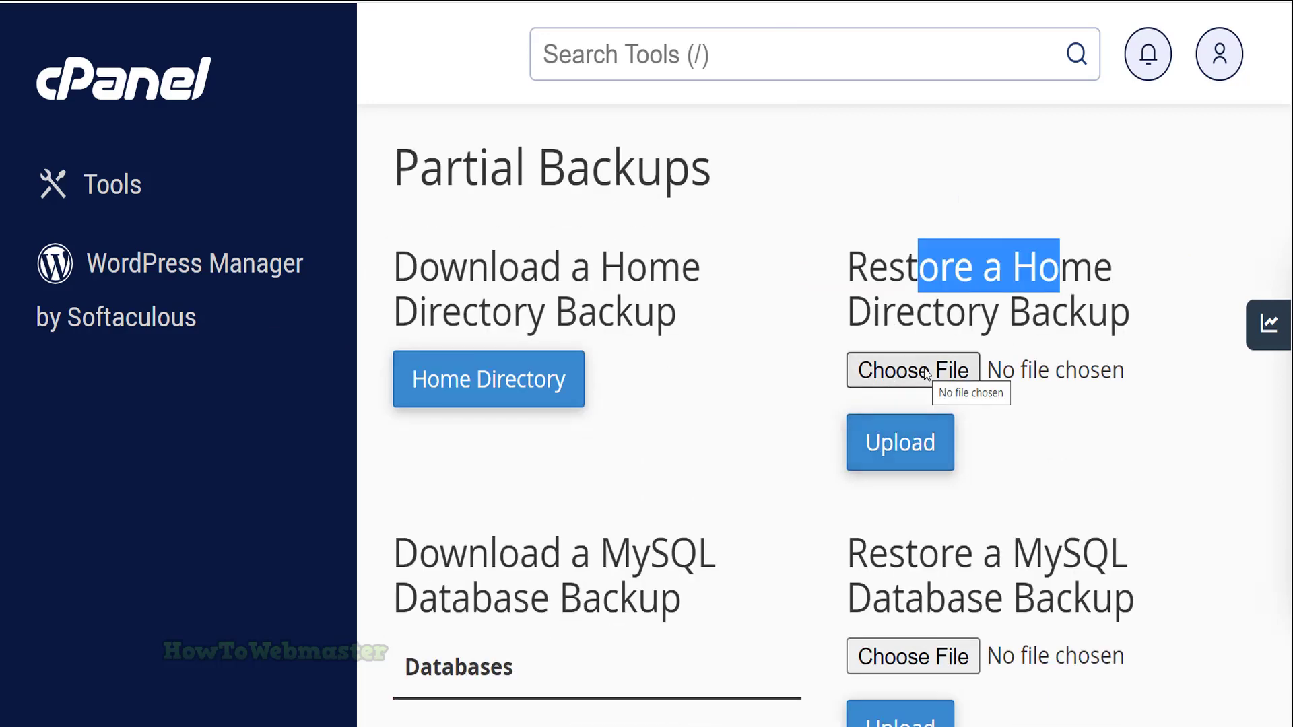
# Upload backup-9plr.com-2-10-2023.tar.gz as the home directory backup and check the success message
pyautogui.click(926, 374)
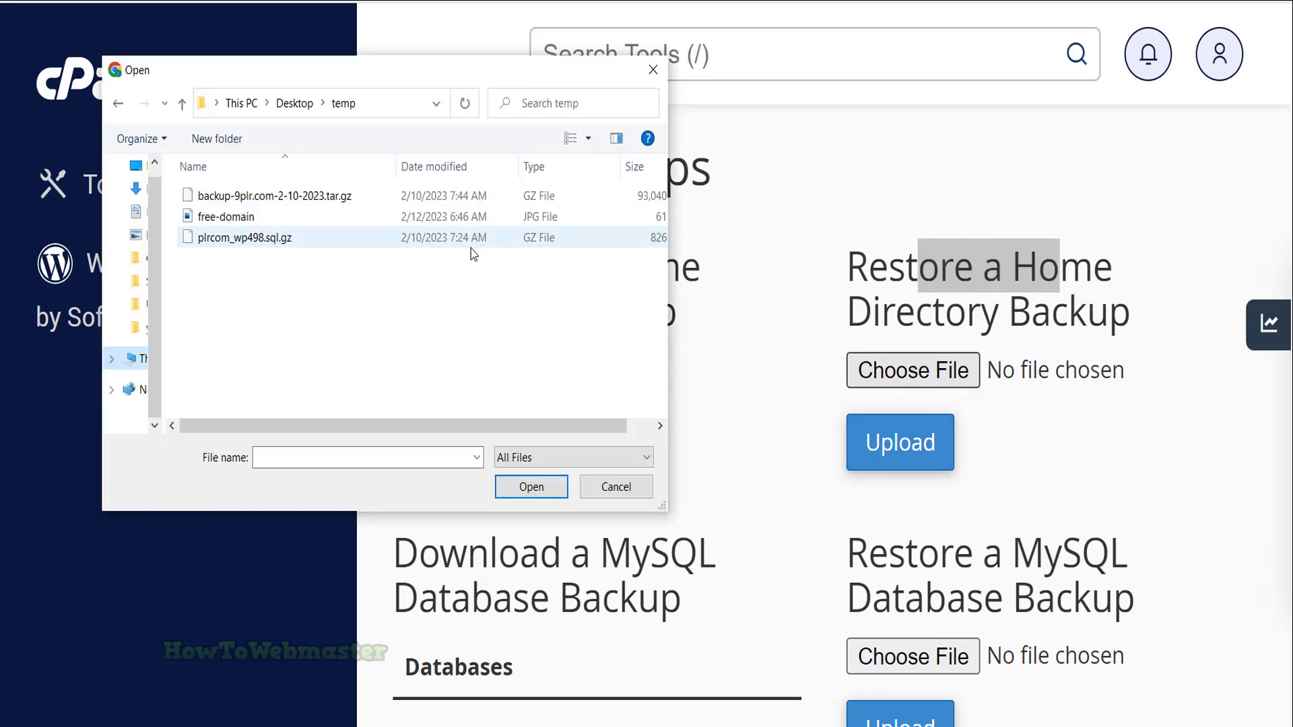
pyautogui.click(341, 204)
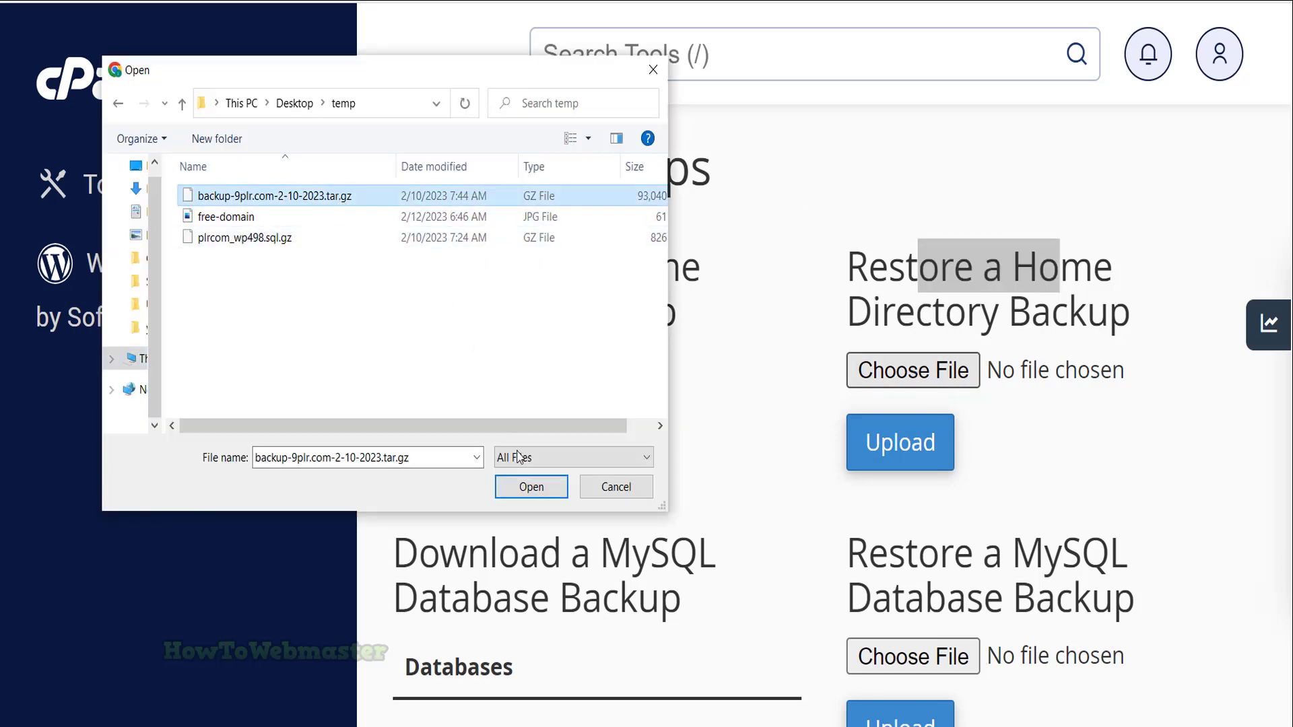
pyautogui.click(531, 486)
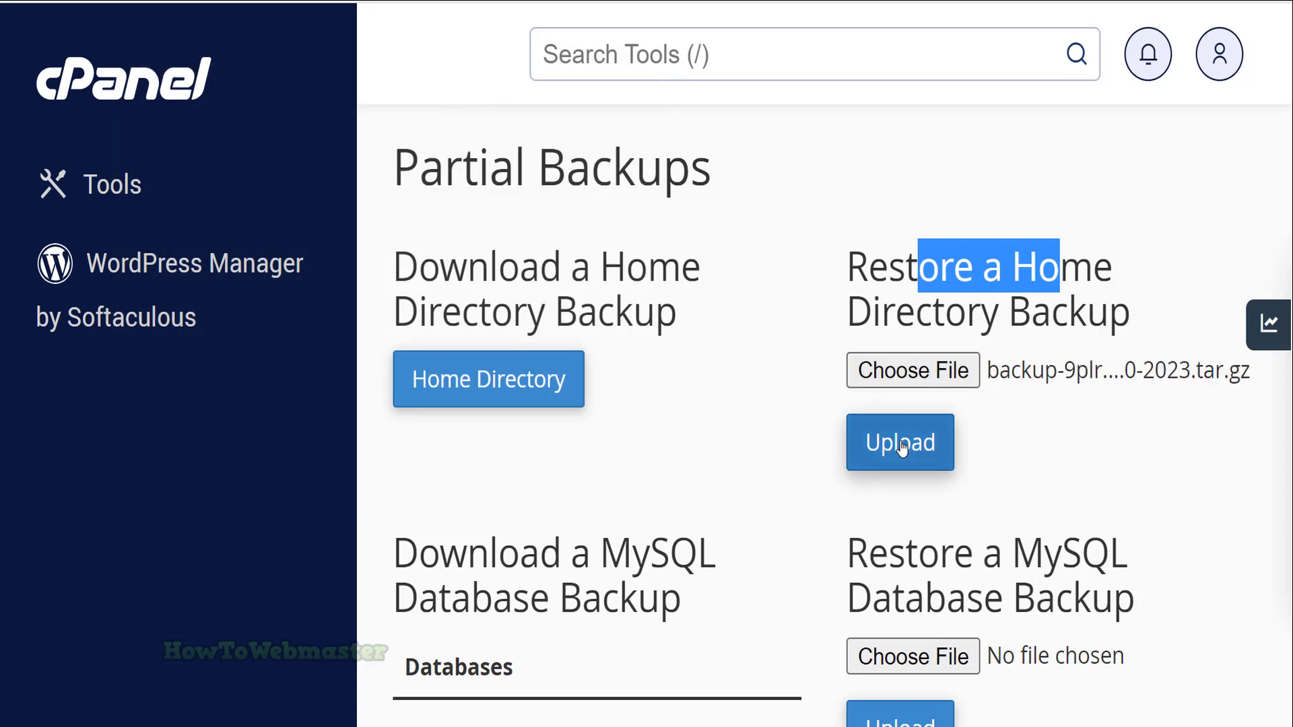
pyautogui.click(918, 450)
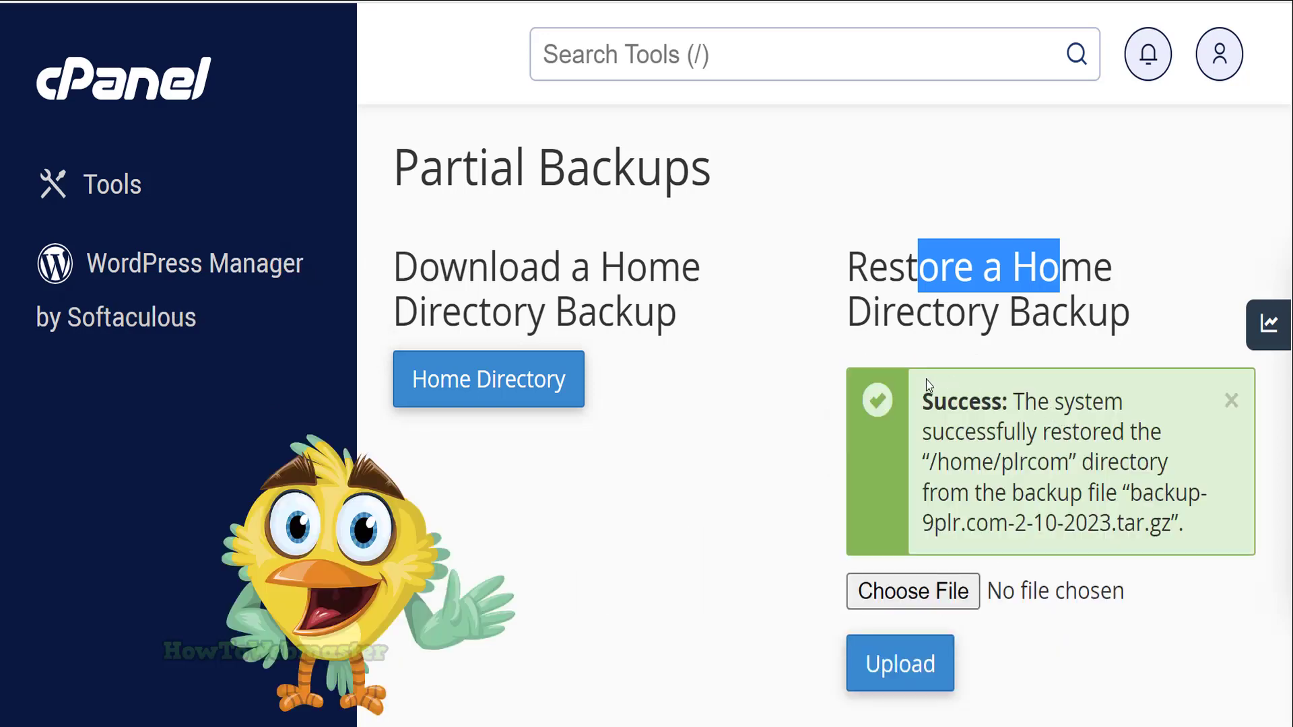
pyautogui.moveTo(937, 401); pyautogui.dragTo(1112, 430)
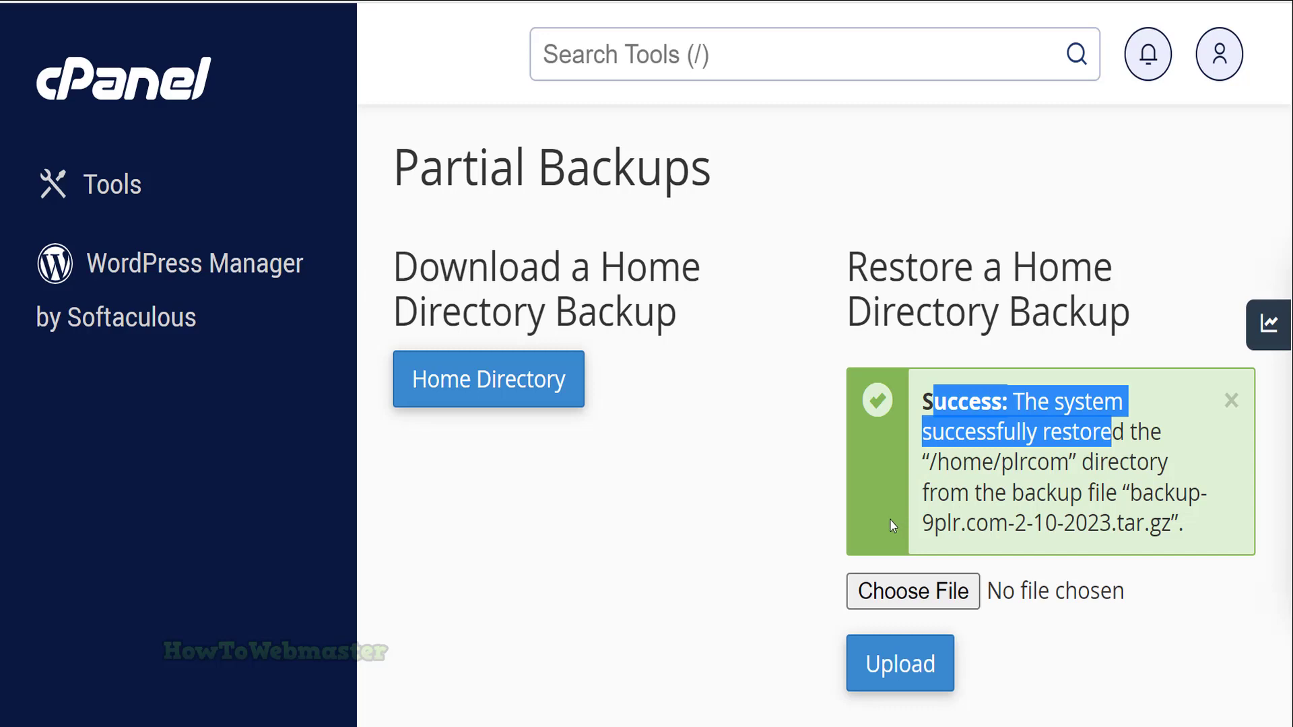
pyautogui.scroll(-5, 858, 473)
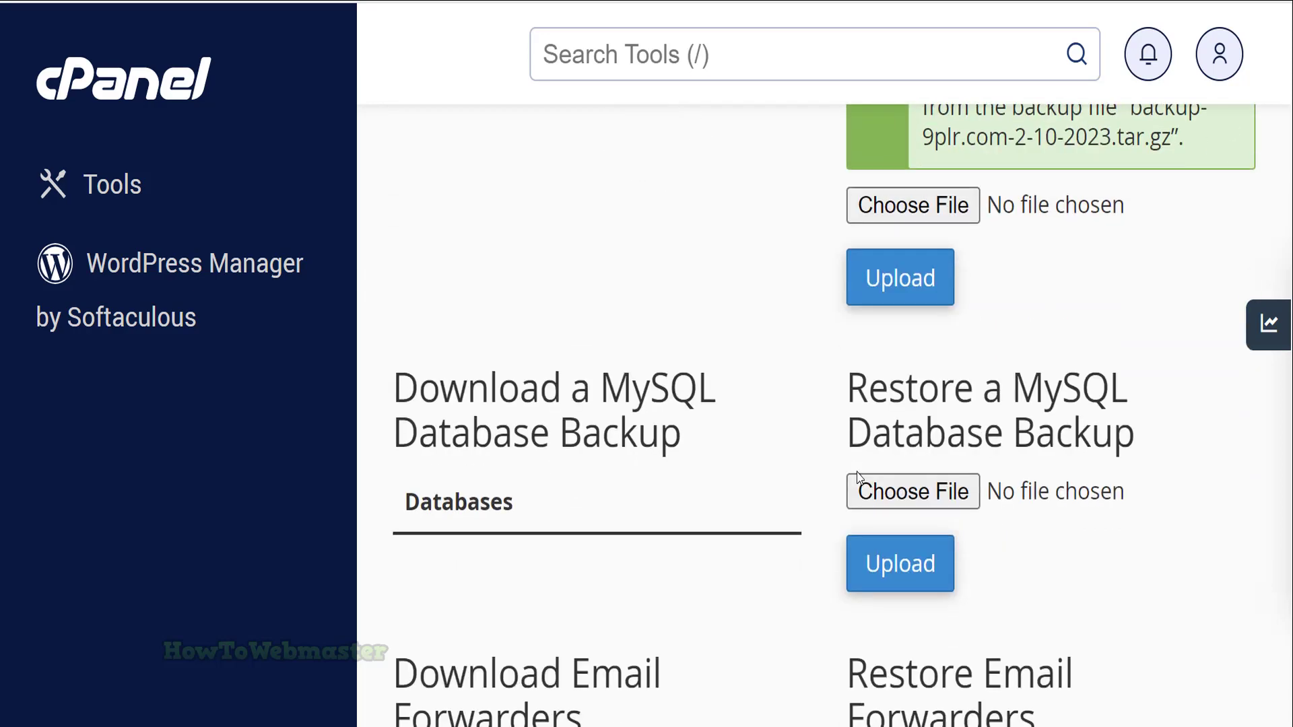
# Upload plrcom_wp498.sql.gz under Restore a MySQL Database Backup to restore the database
pyautogui.moveTo(907, 389); pyautogui.dragTo(1092, 436)
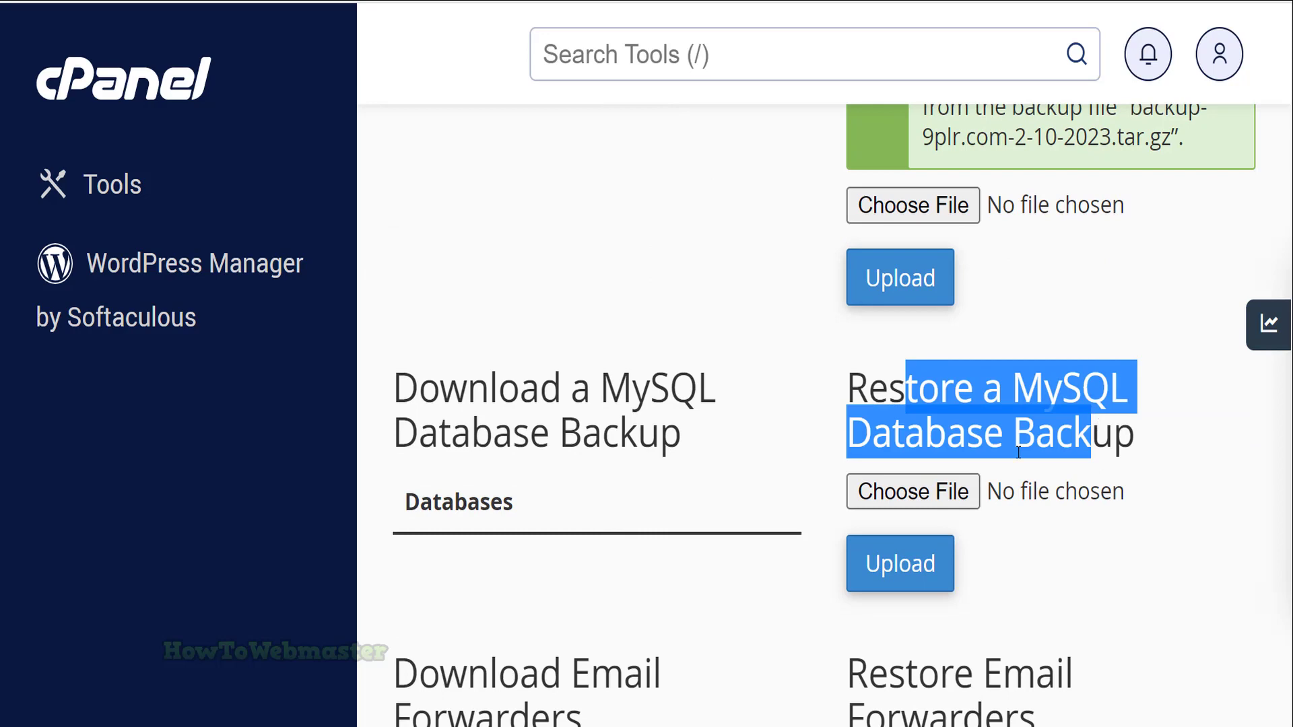
pyautogui.click(895, 502)
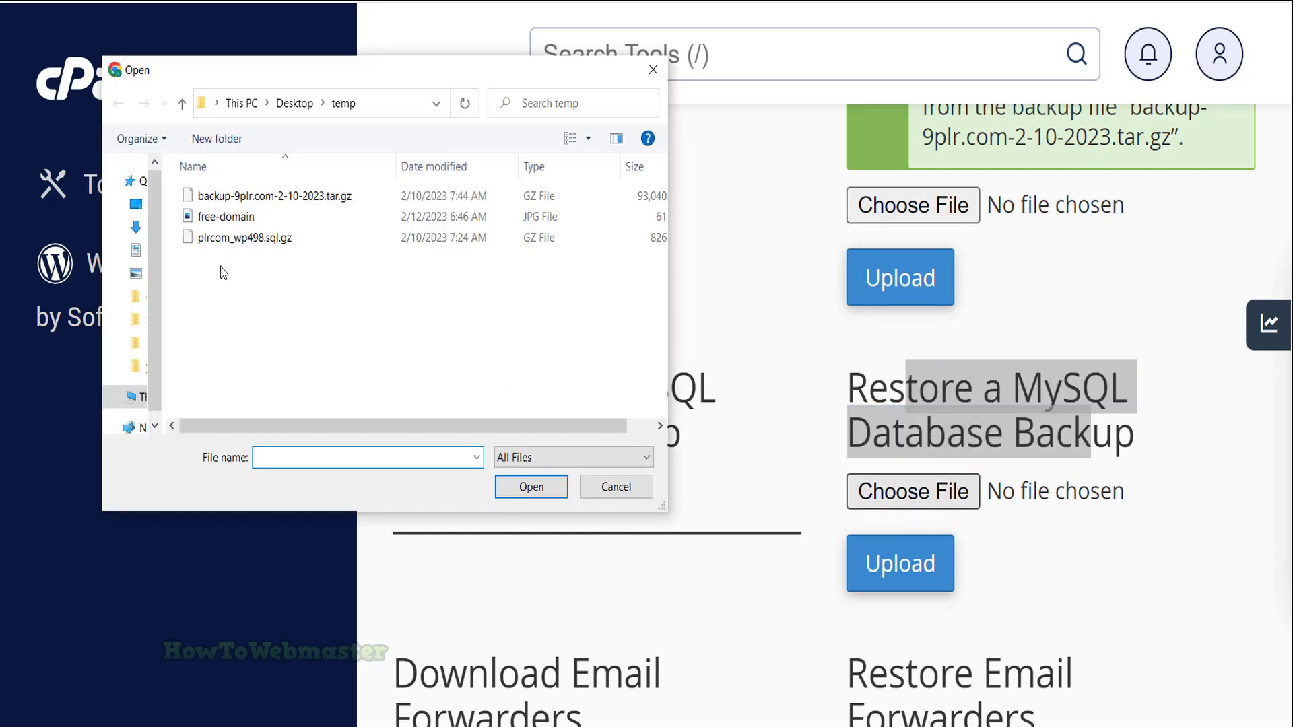
pyautogui.click(241, 241)
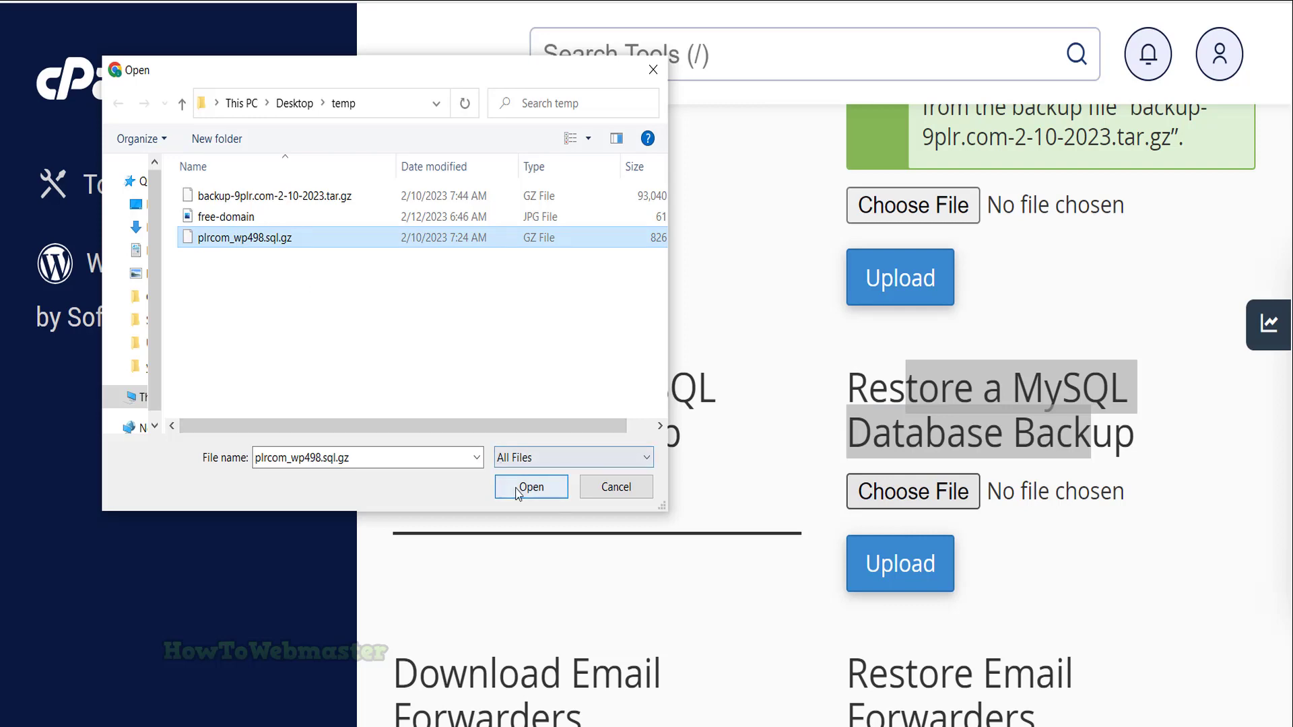
pyautogui.click(532, 487)
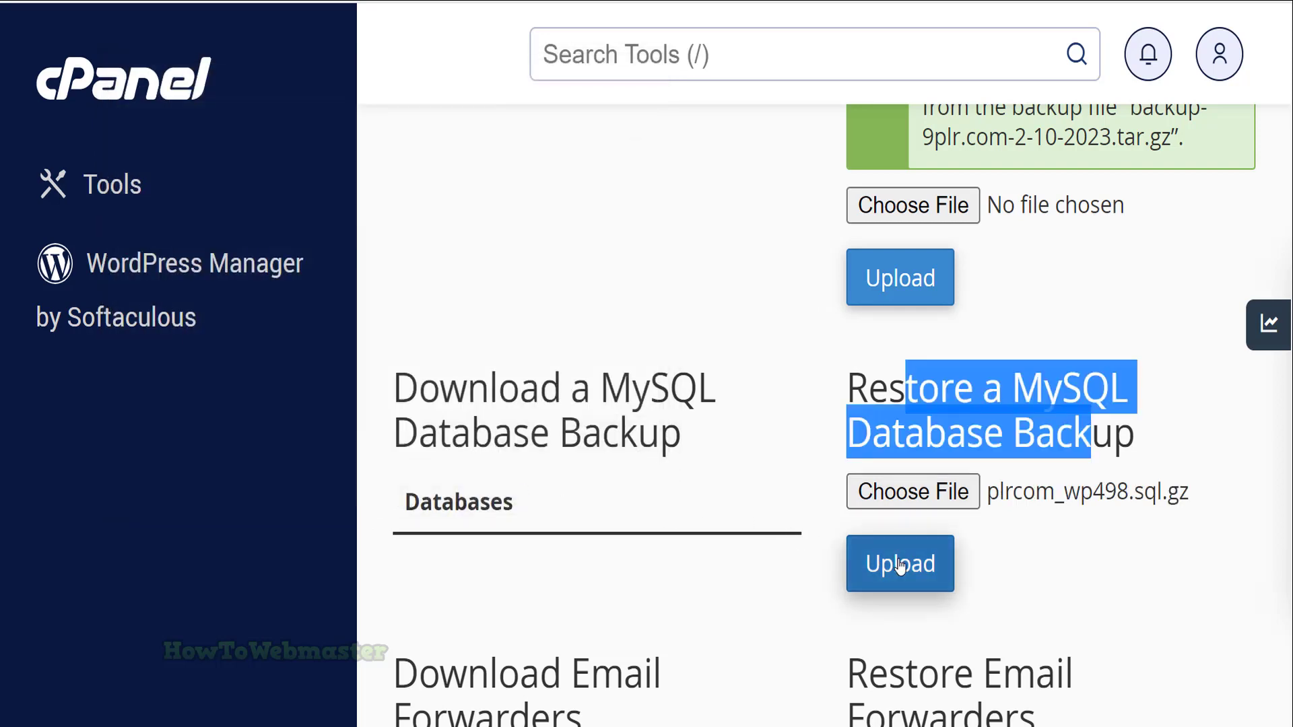
pyautogui.click(900, 566)
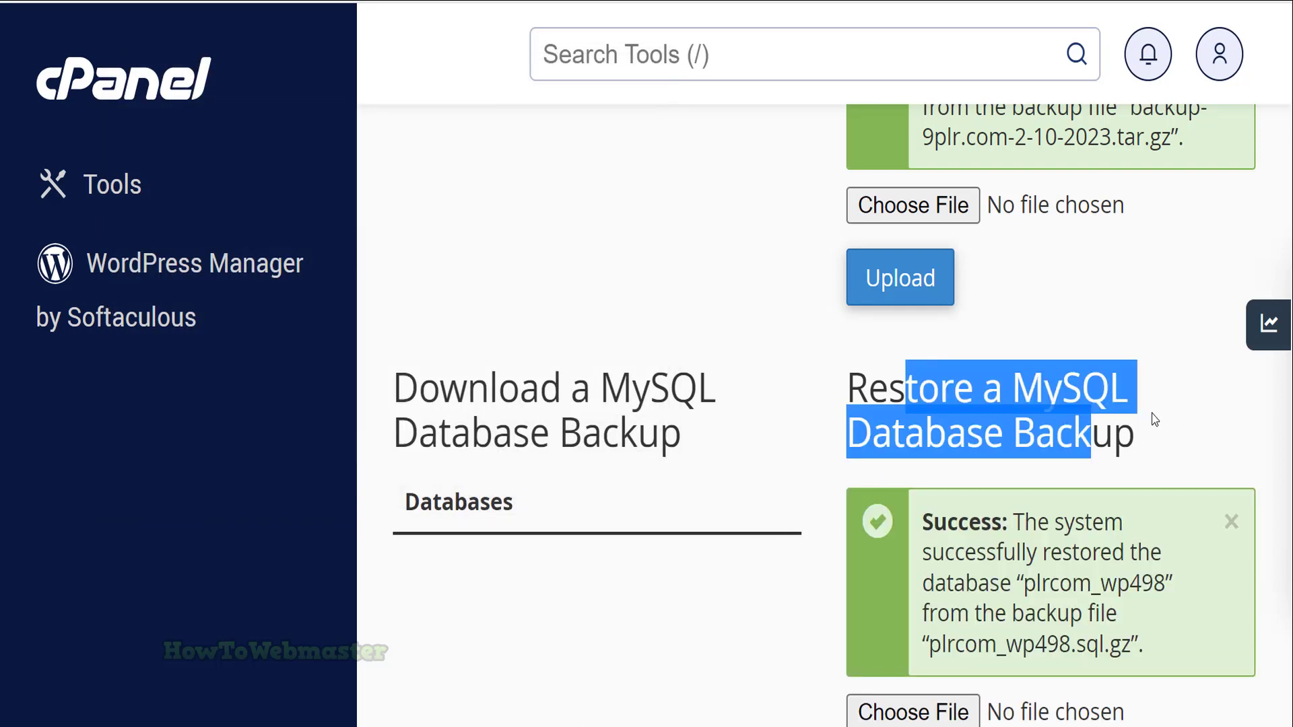
pyautogui.scroll(-3, 1053, 539)
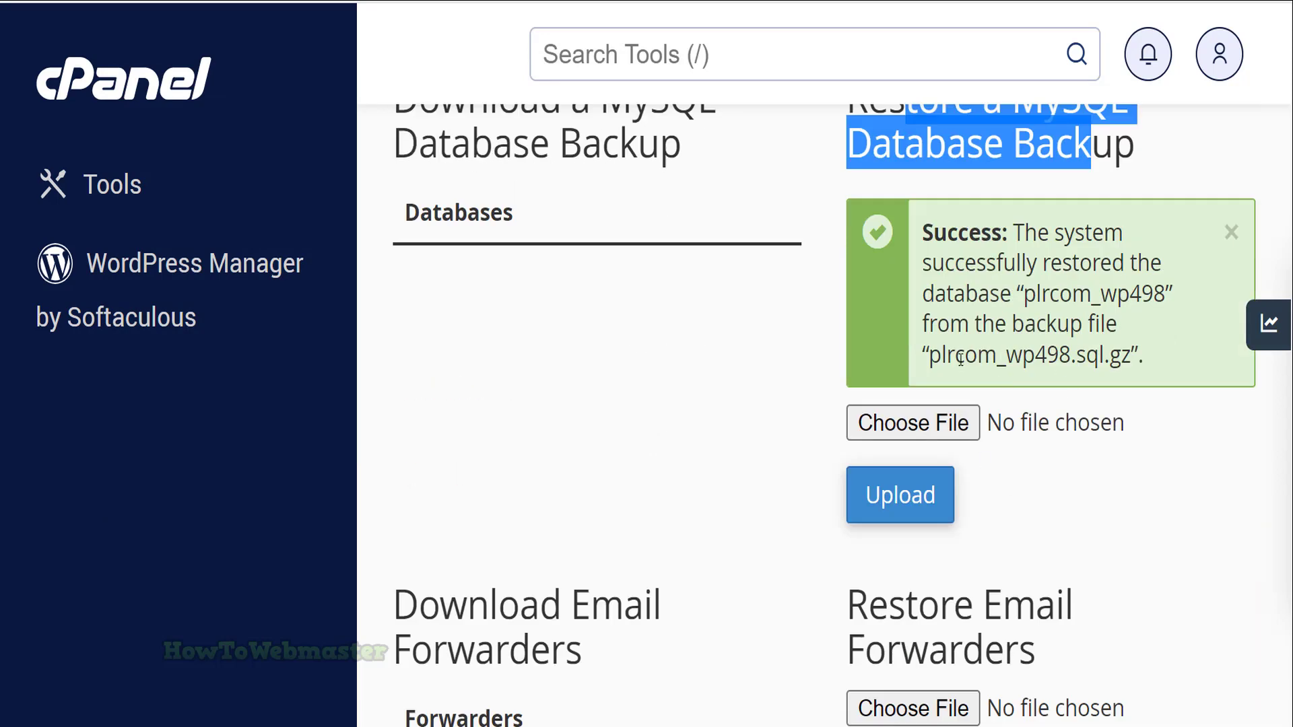
pyautogui.scroll(-3, 961, 357)
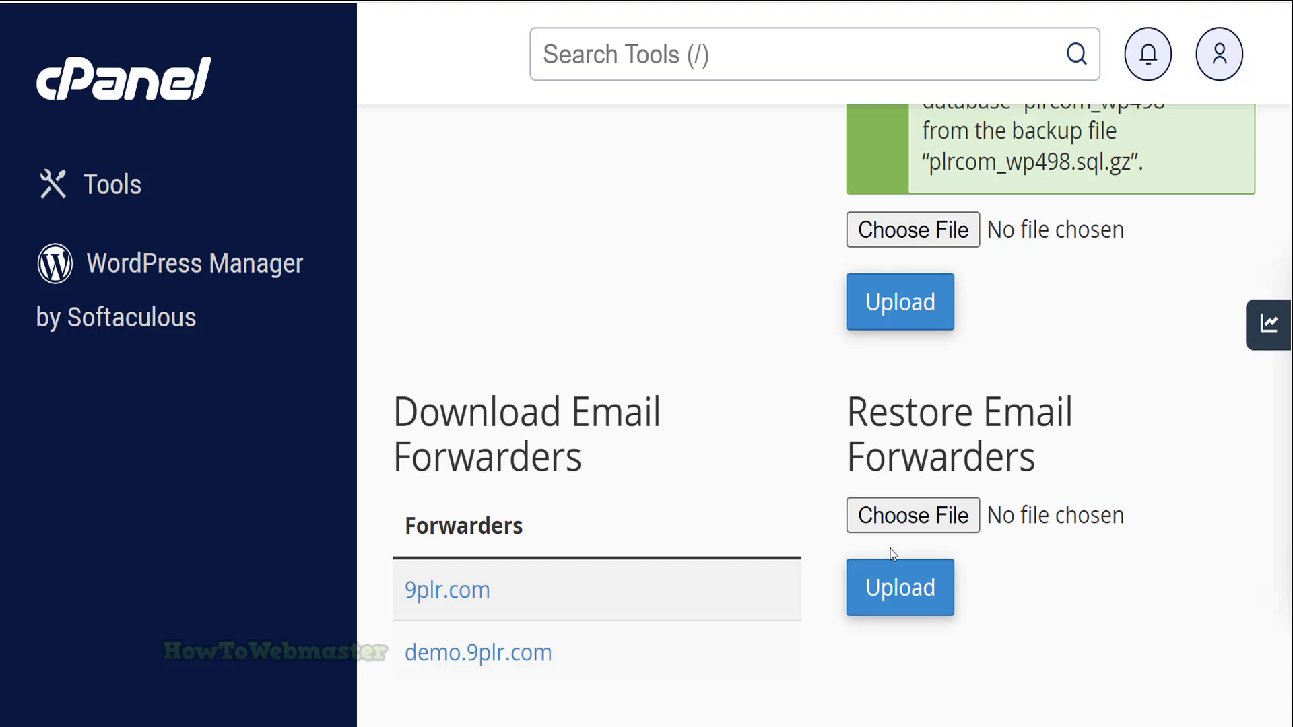
pyautogui.scroll(3, 1069, 467)
pyautogui.scroll(-3, 1097, 505)
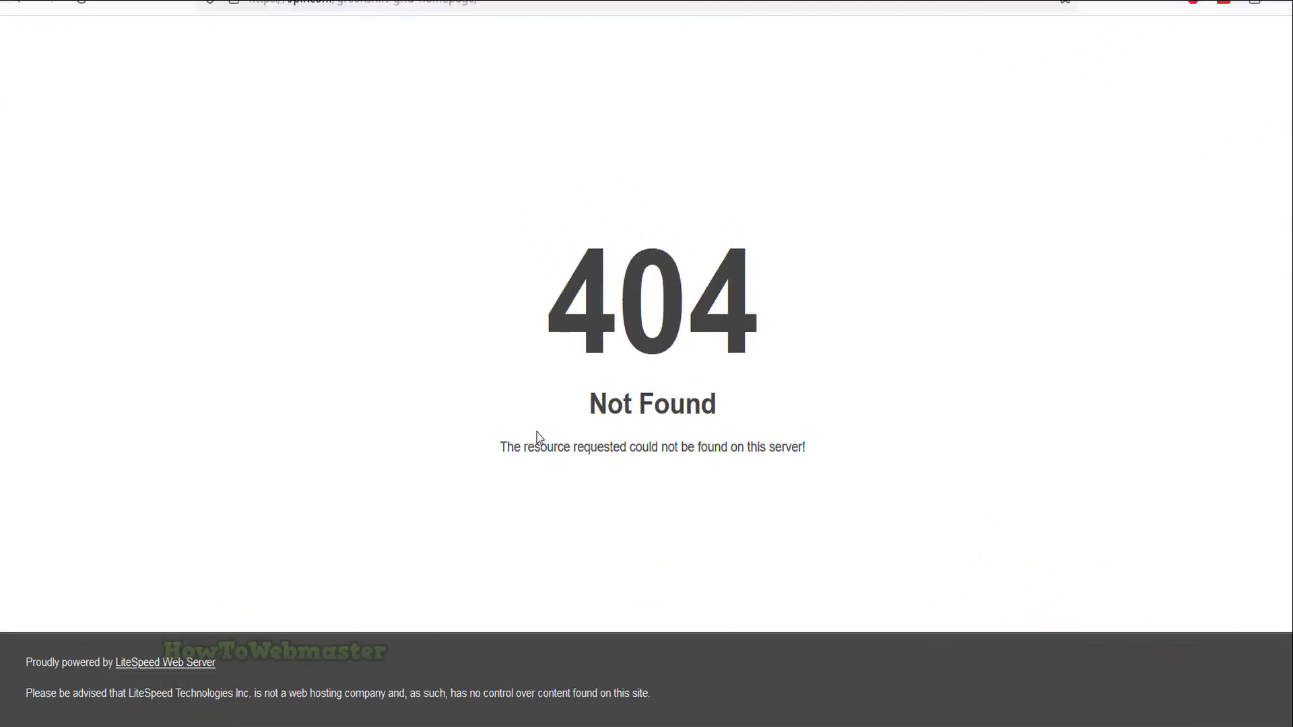
# Reload the site to replace the 404 with a database connection error, then go to MySQL Databases
pyautogui.moveTo(568, 314); pyautogui.dragTo(730, 408)
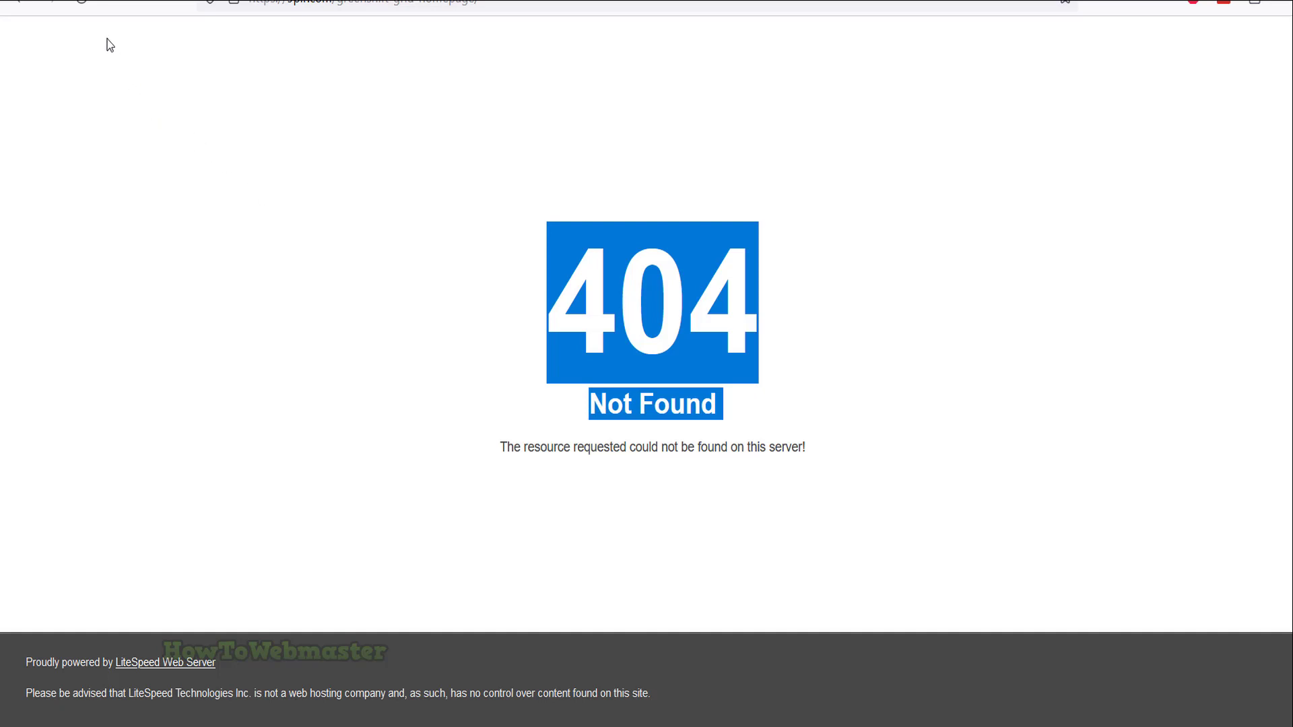
pyautogui.click(80, 5)
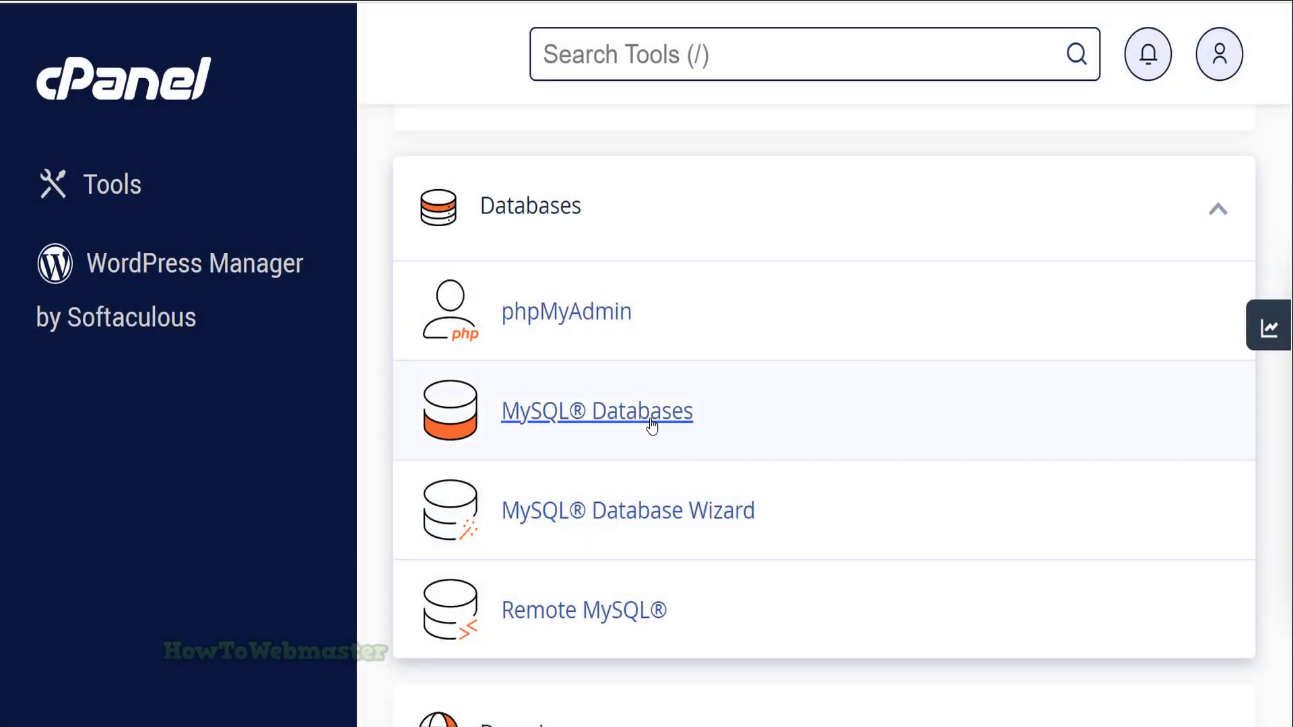
pyautogui.click(651, 424)
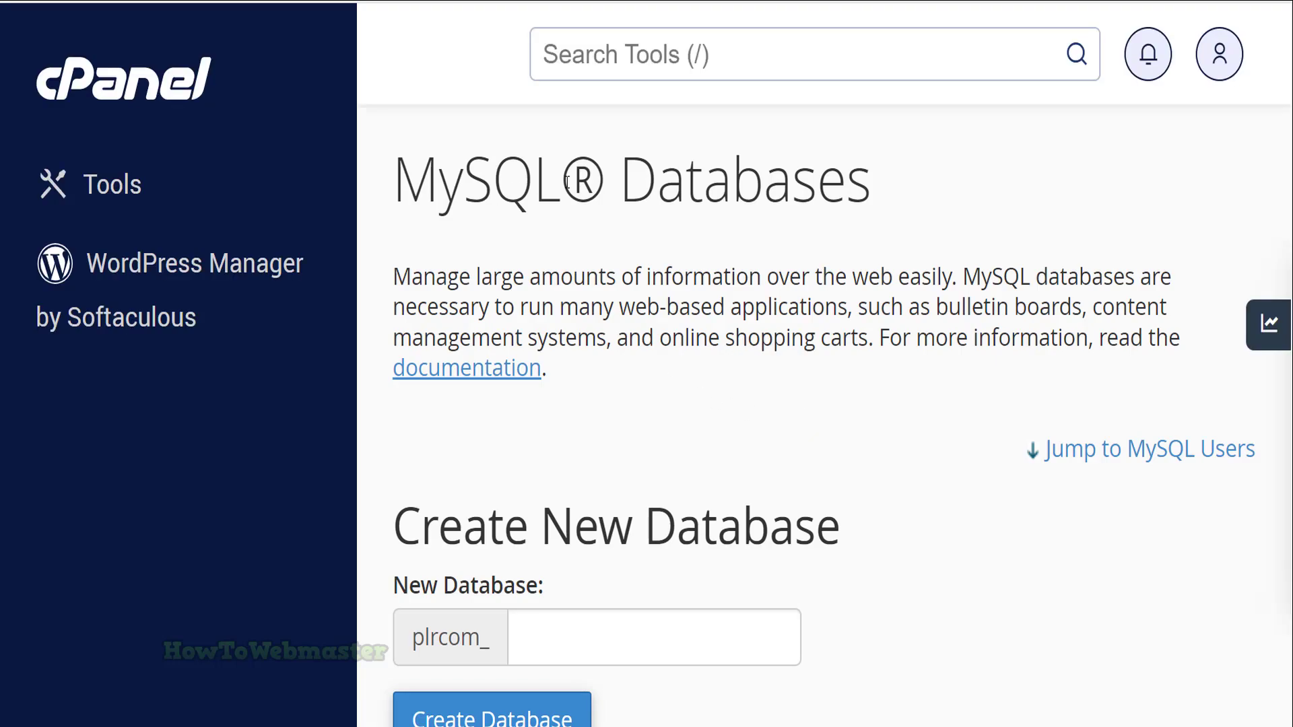
# Create MySQL user plrcom_test with a very strong password, then return to MySQL Databases
pyautogui.scroll(-20, 919, 276)
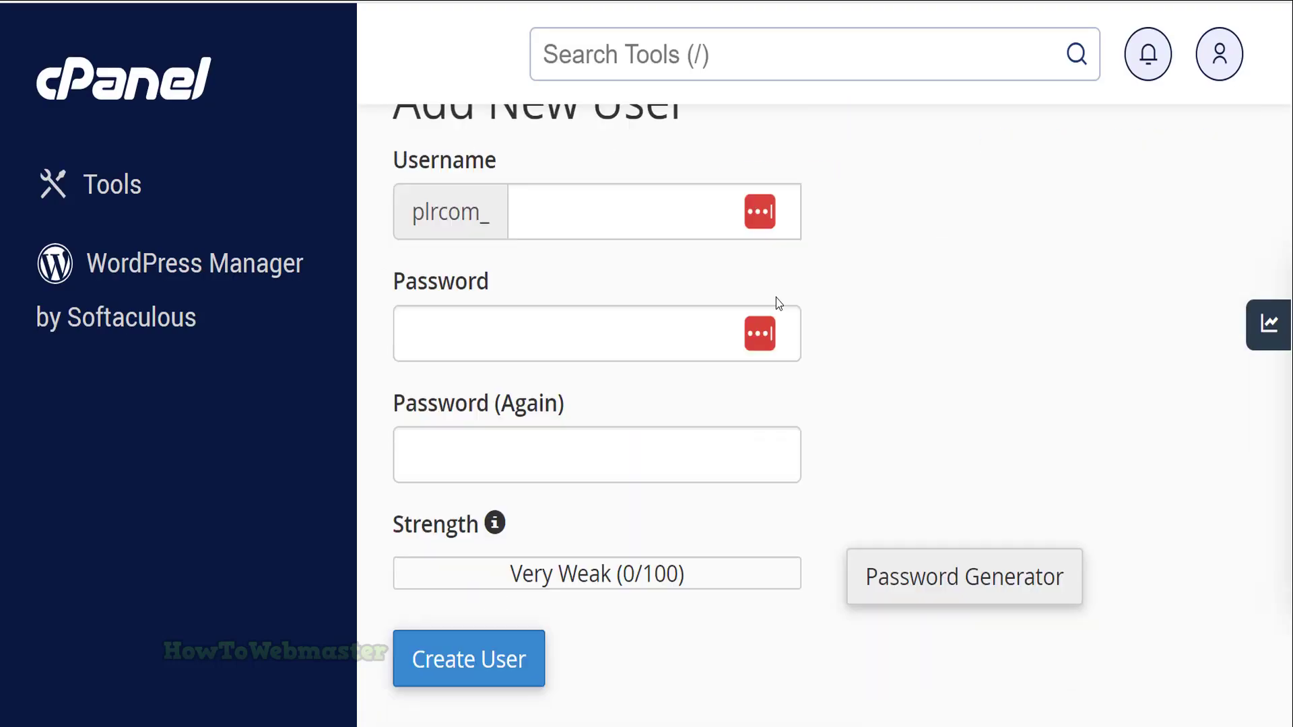
pyautogui.scroll(4, 760, 296)
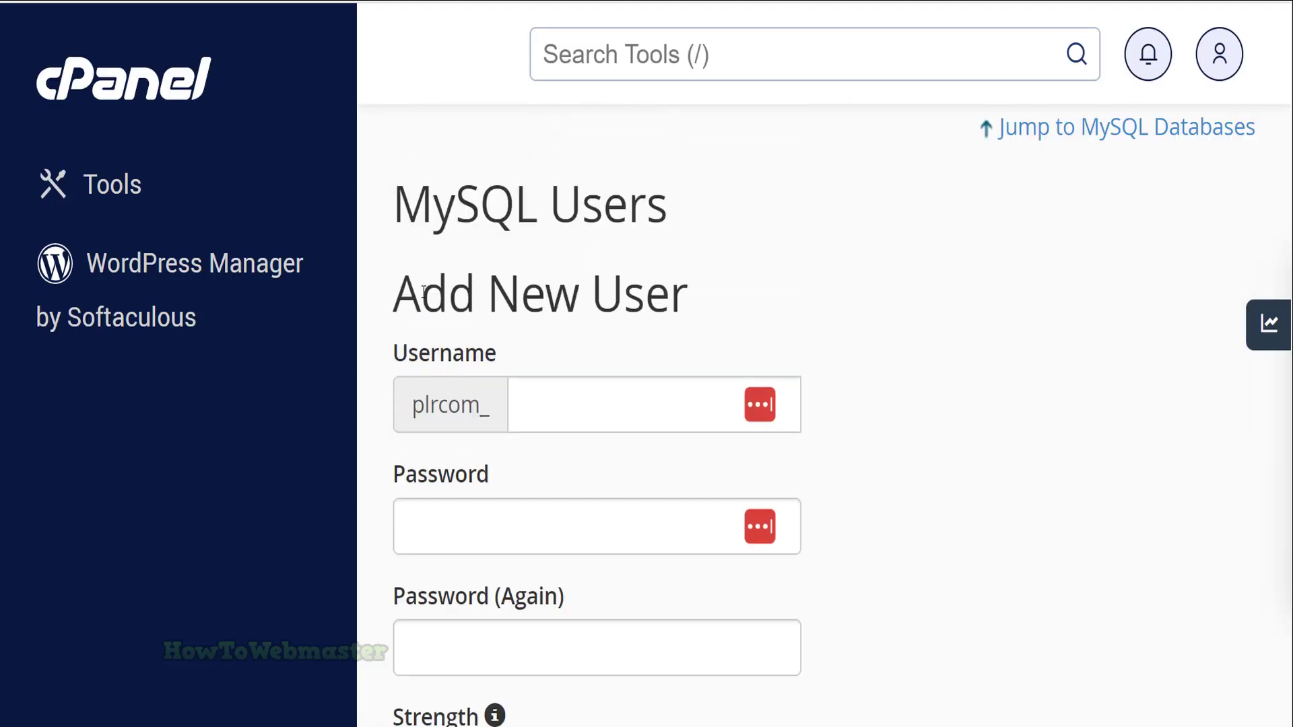
pyautogui.moveTo(421, 294); pyautogui.dragTo(728, 283)
pyautogui.scroll(-2, 643, 320)
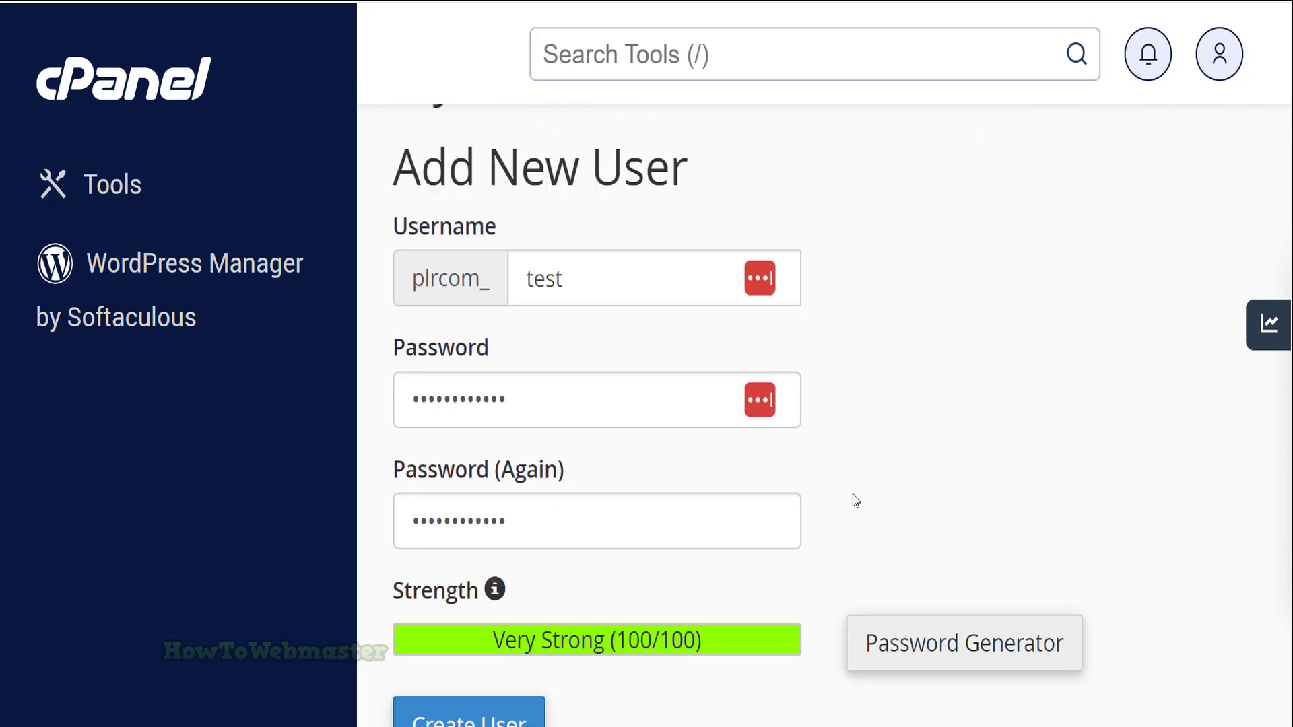
pyautogui.scroll(-2, 855, 499)
pyautogui.scroll(-1, 803, 502)
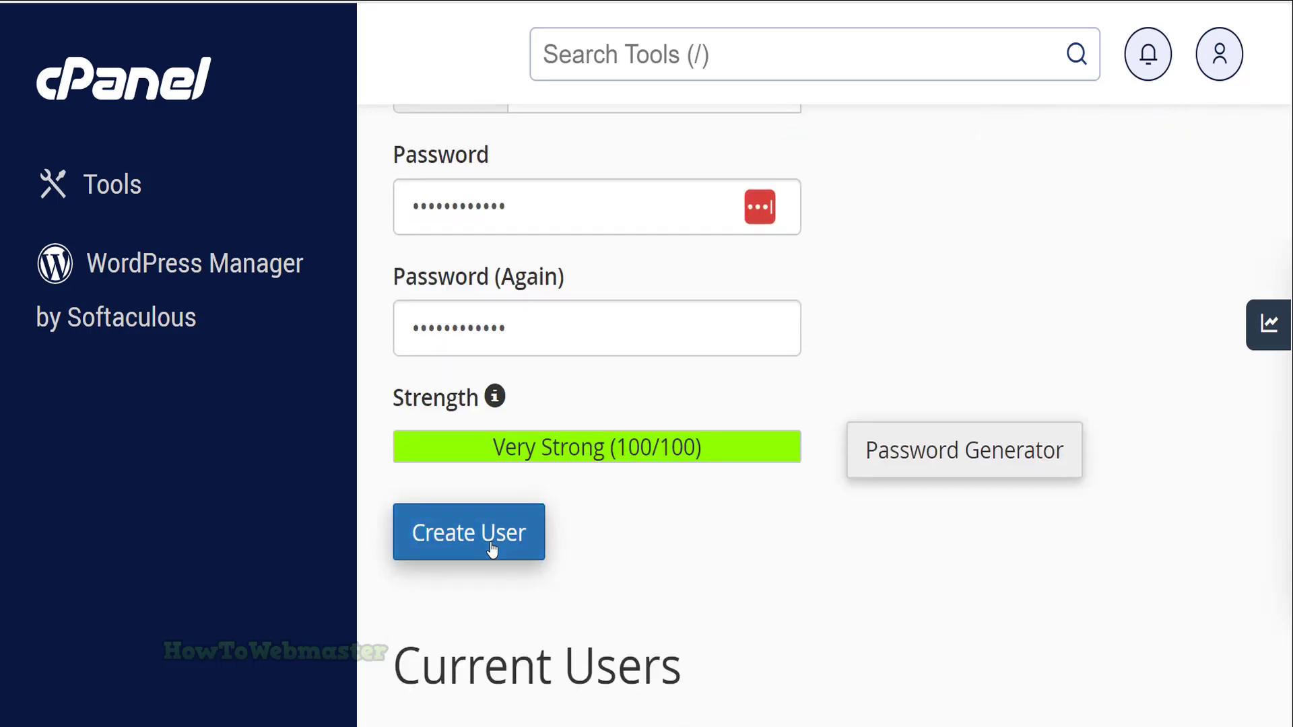
pyautogui.click(492, 549)
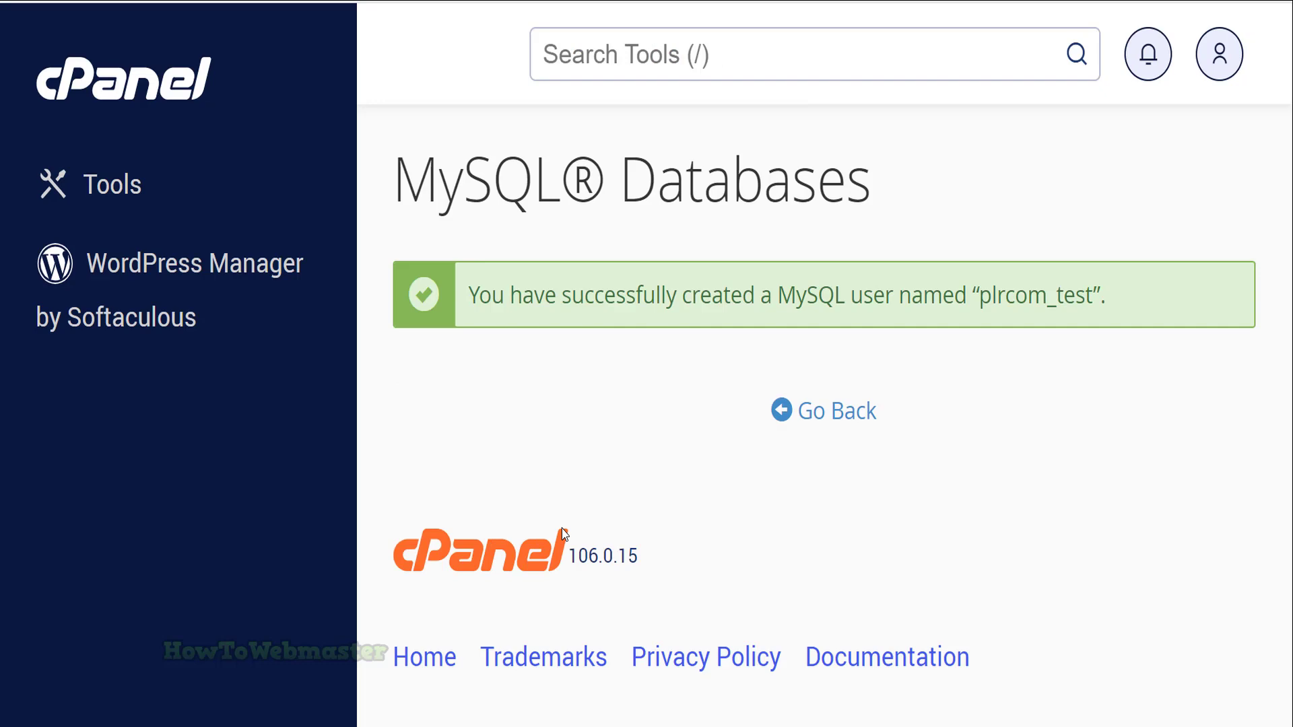
pyautogui.moveTo(546, 295); pyautogui.dragTo(754, 295)
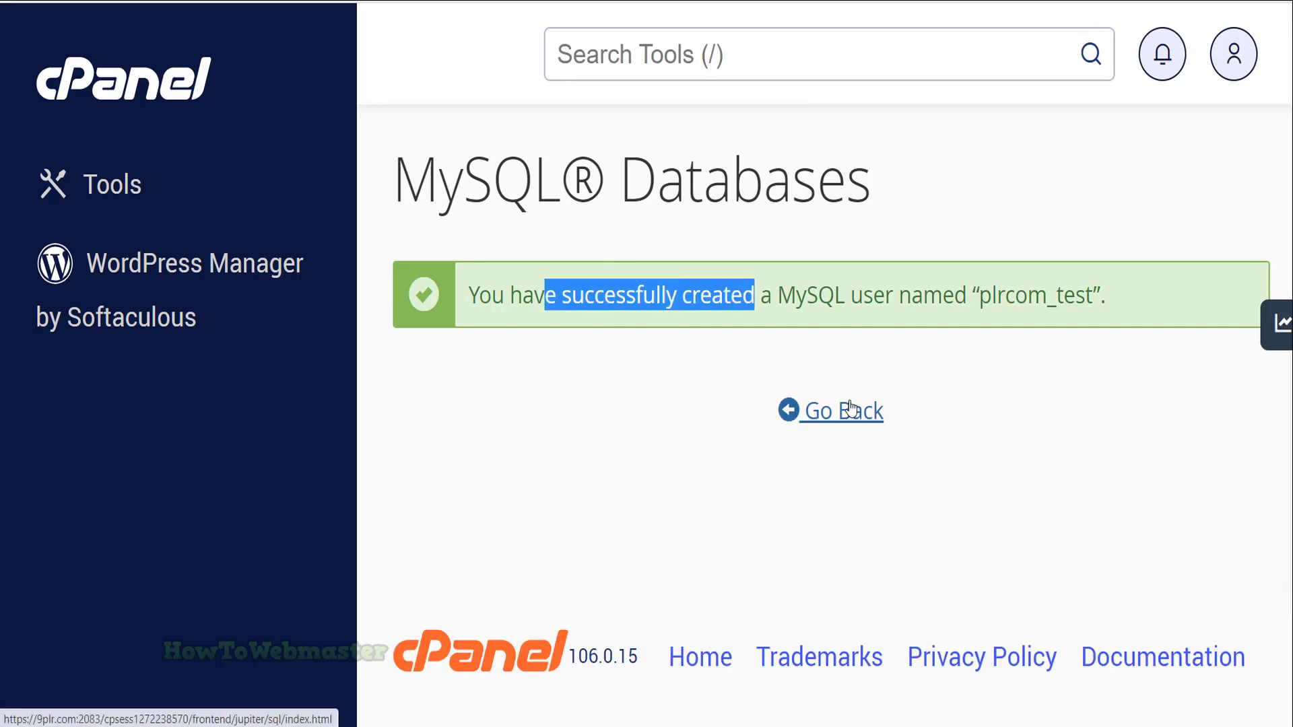
pyautogui.click(846, 409)
# Add user plrcom_test to the plrcom_wp498 database
pyautogui.scroll(-20, 726, 279)
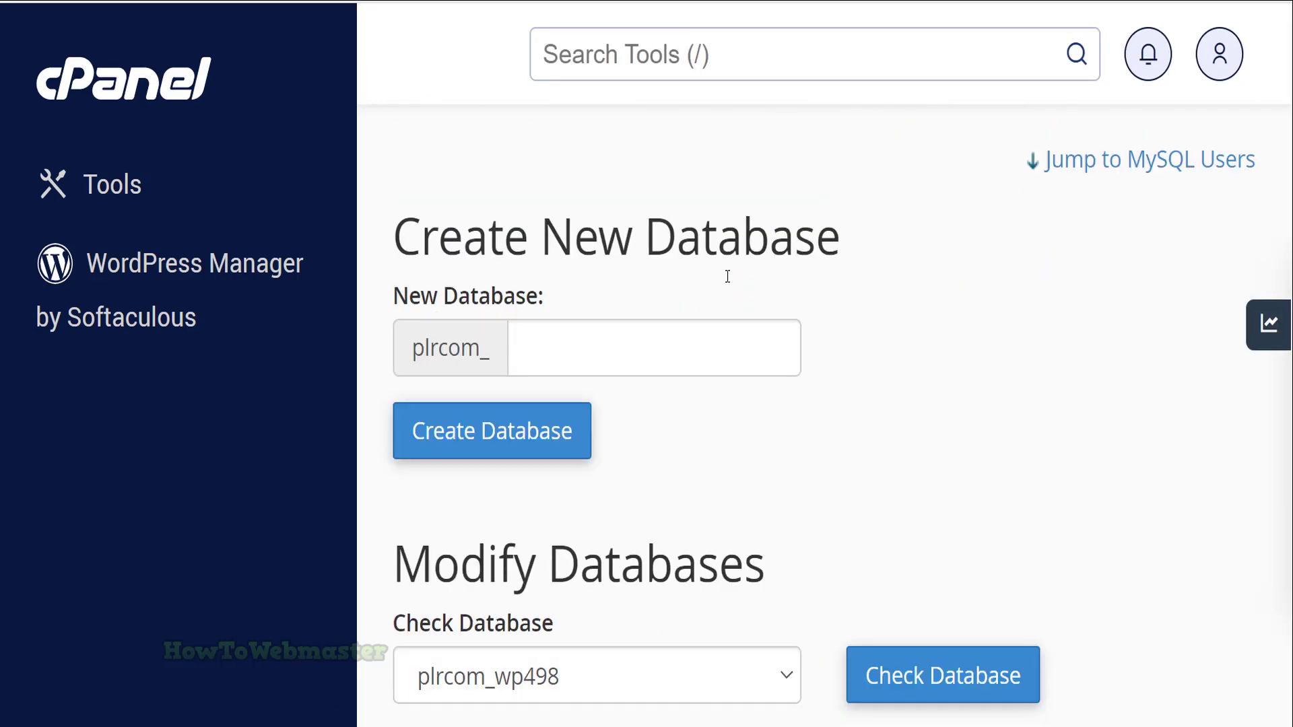
pyautogui.scroll(-10, 727, 281)
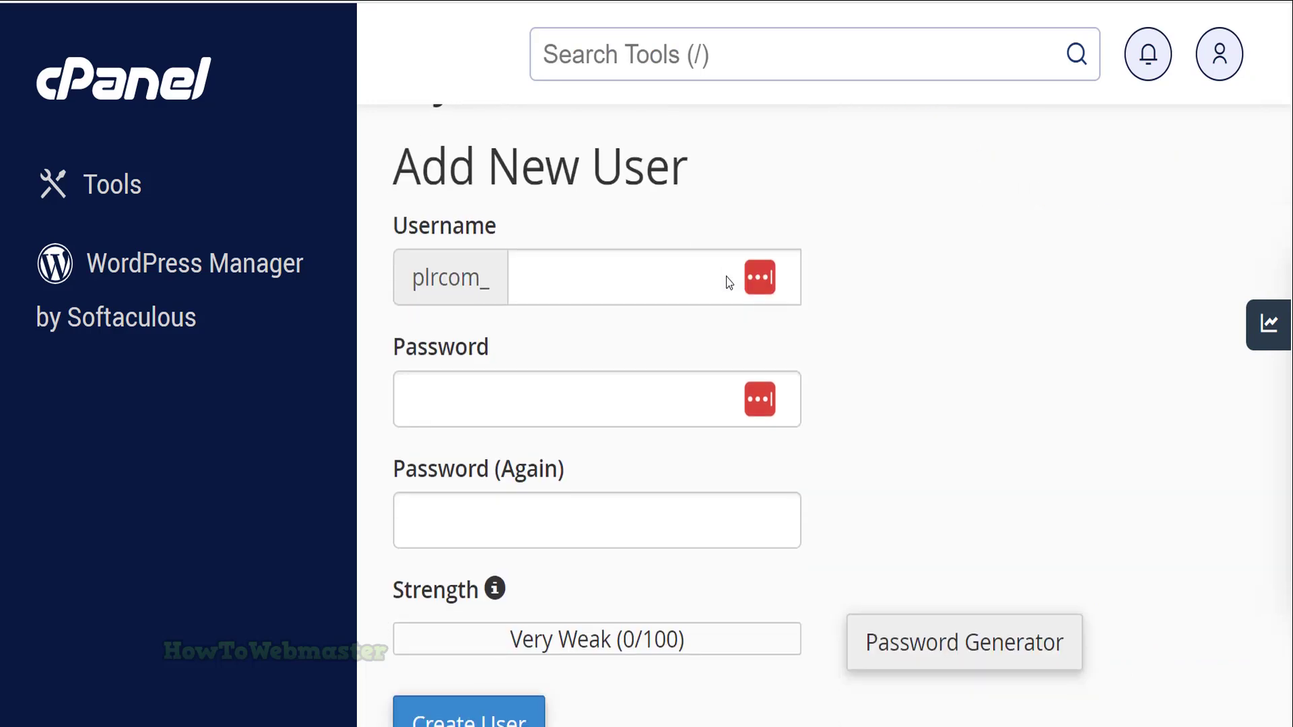
pyautogui.moveTo(450, 288); pyautogui.dragTo(475, 289)
pyautogui.moveTo(716, 289); pyautogui.dragTo(828, 290)
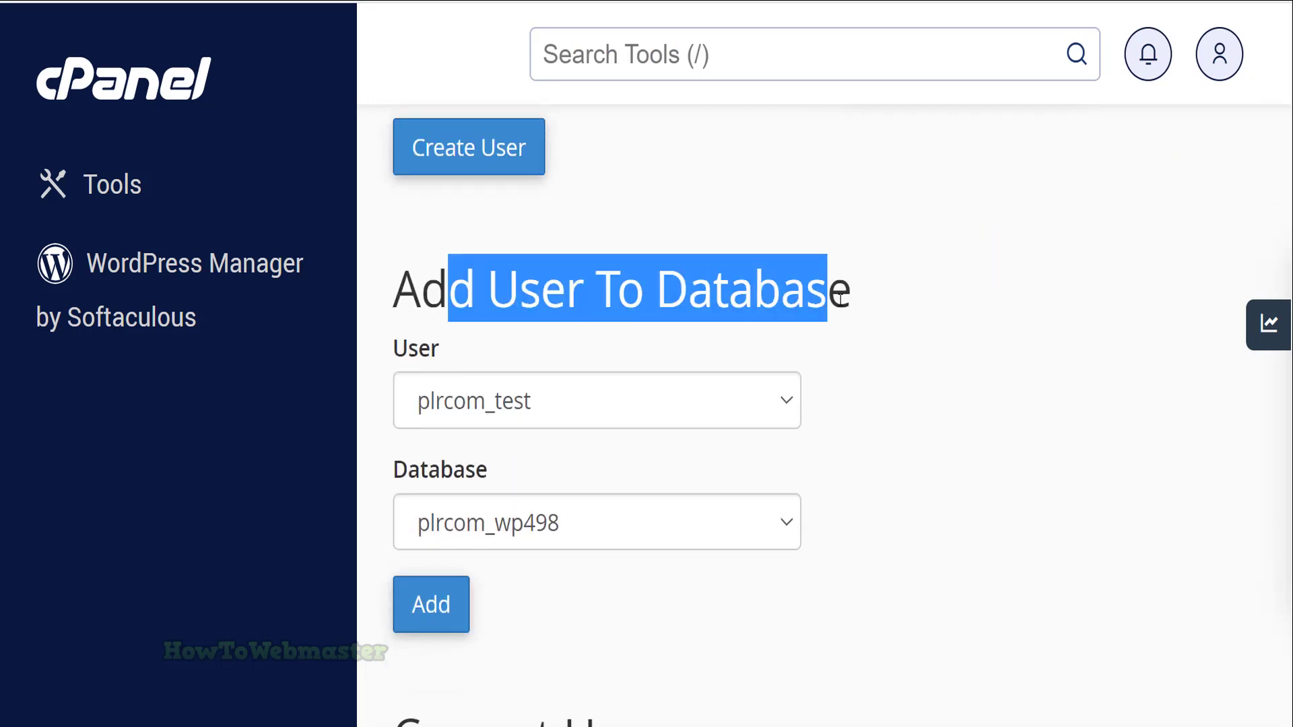
pyautogui.scroll(-3, 618, 280)
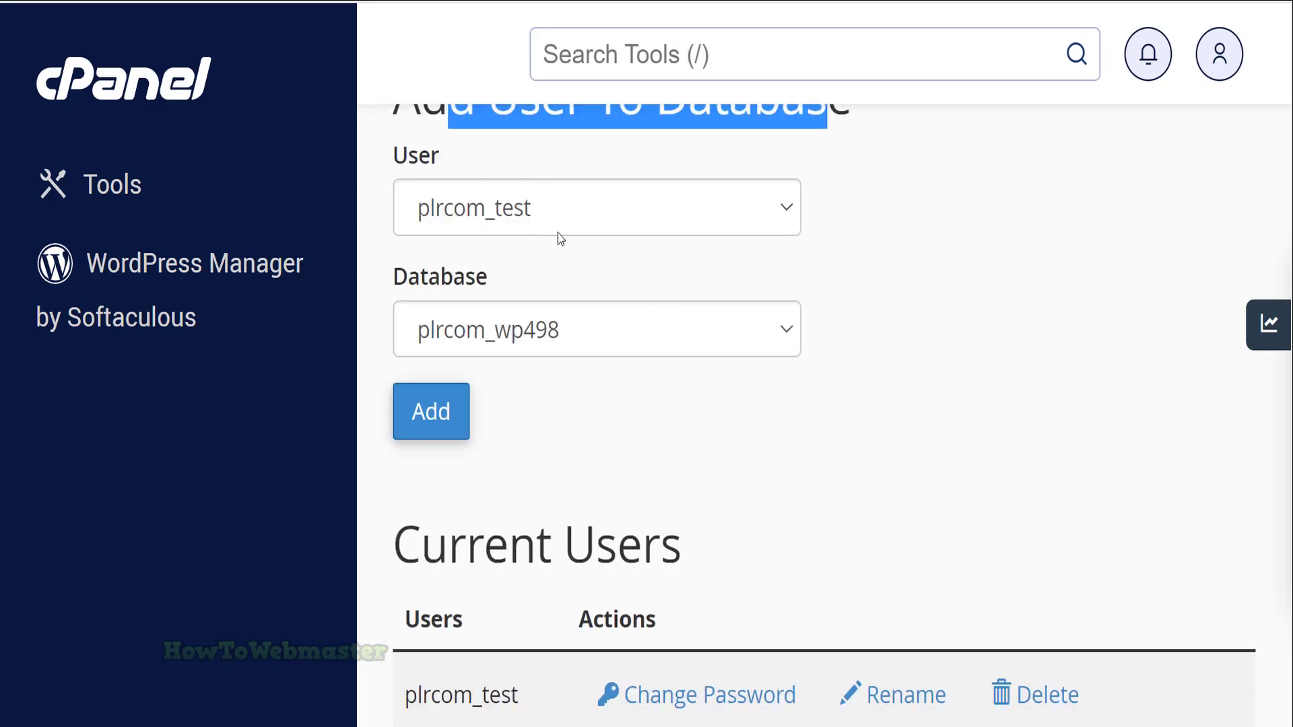
pyautogui.click(474, 411)
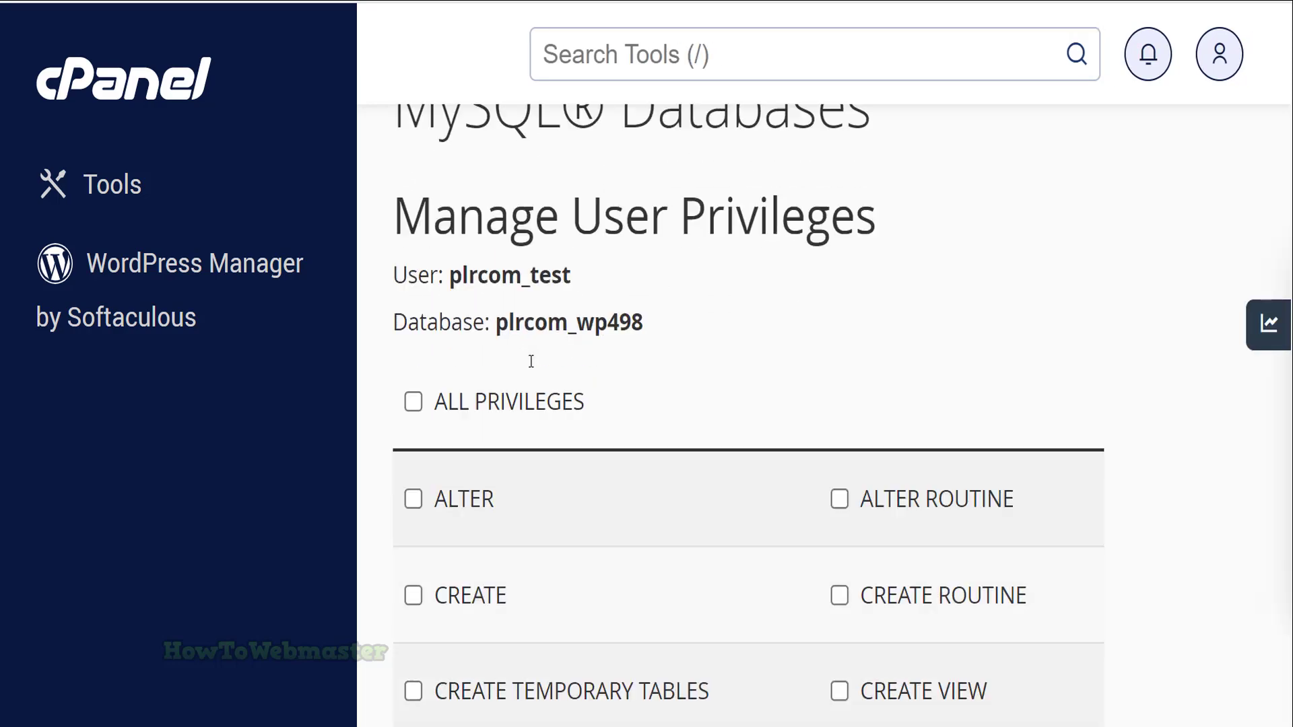
# Grant plrcom_test ALL PRIVILEGES on plrcom_wp498 and save the changes
pyautogui.scroll(-2, 417, 315)
pyautogui.click(413, 283)
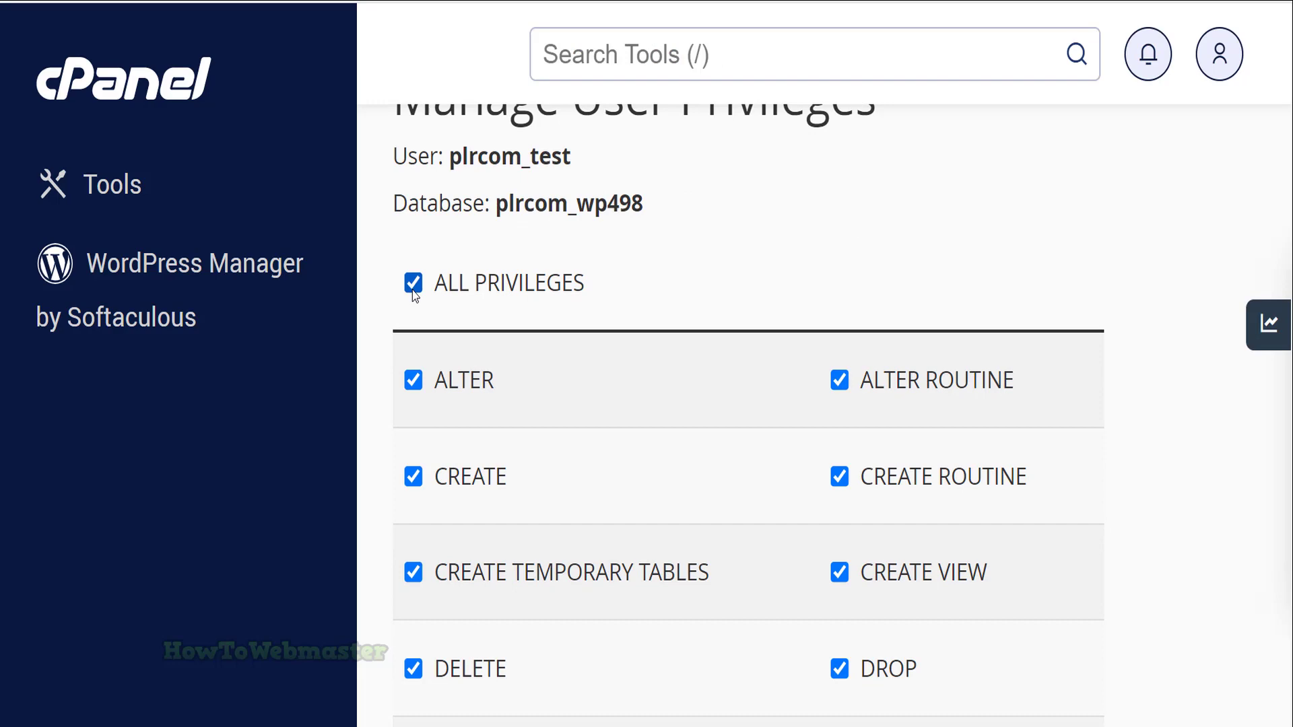
pyautogui.scroll(-10, 558, 358)
pyautogui.scroll(-3, 560, 383)
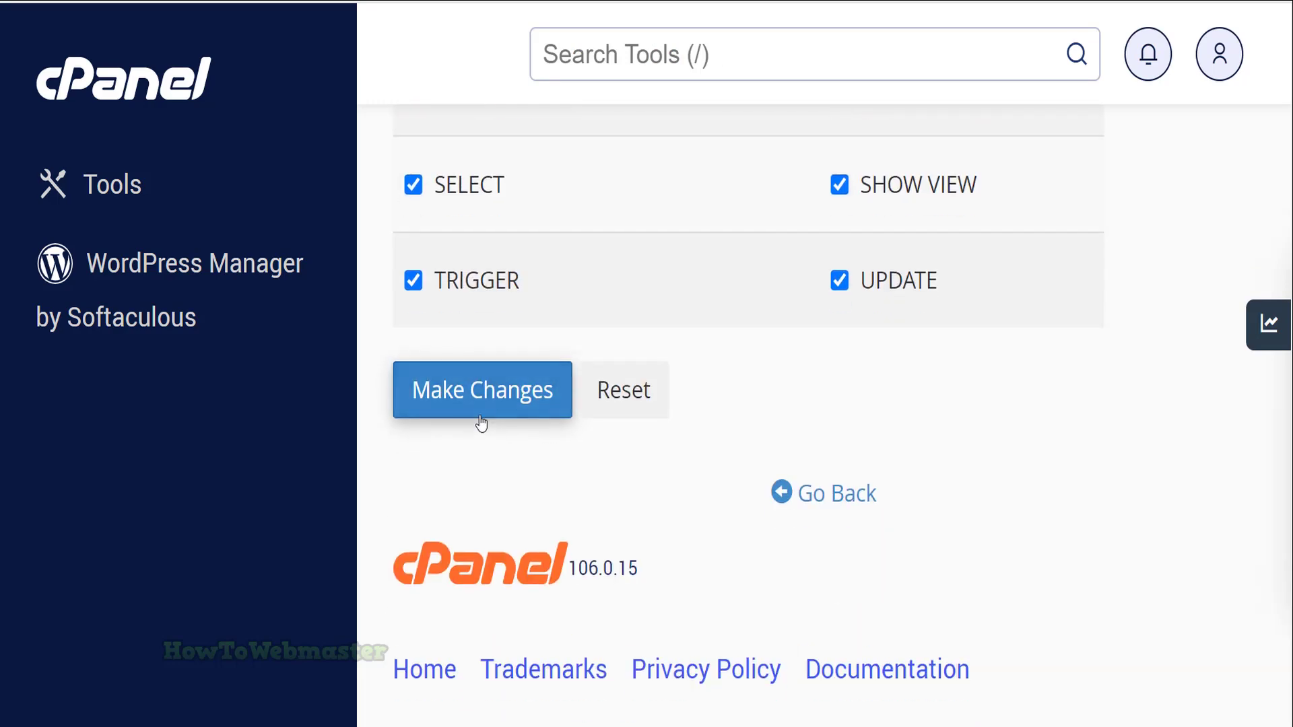
pyautogui.click(485, 389)
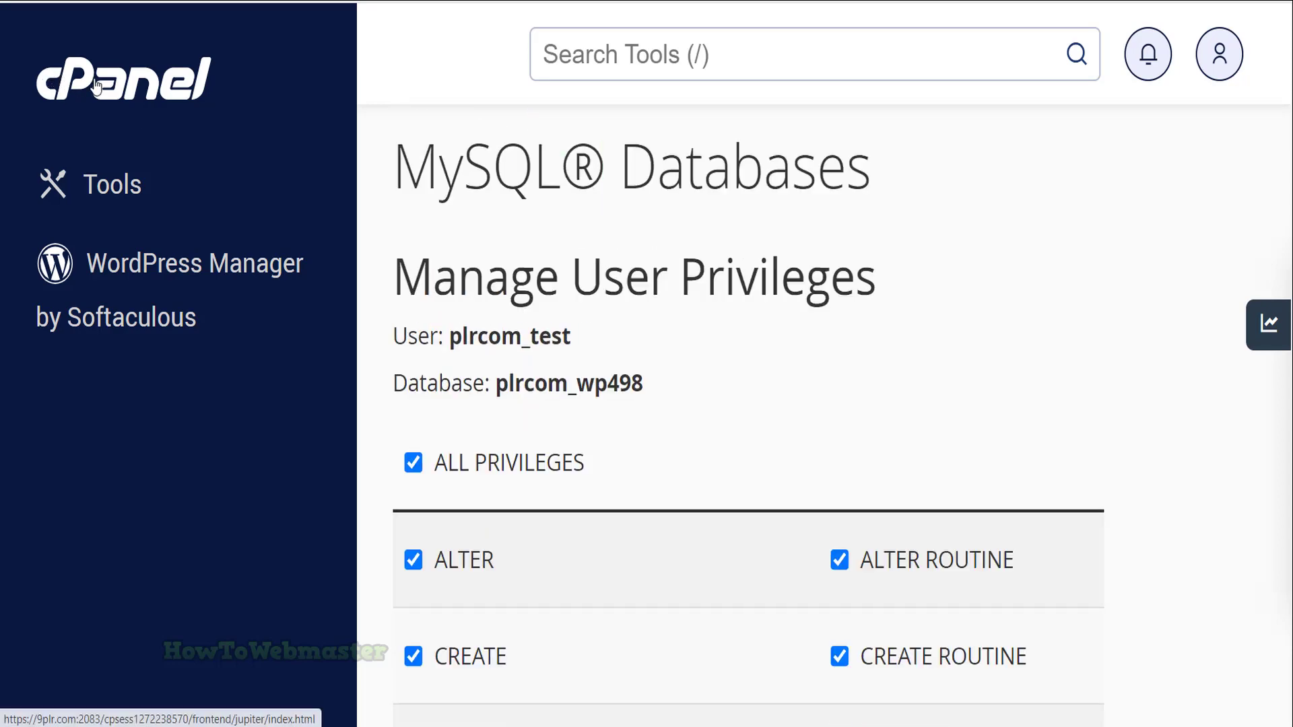
# Open File Manager on the public_html folder and select wp-config.php
pyautogui.click(271, 113)
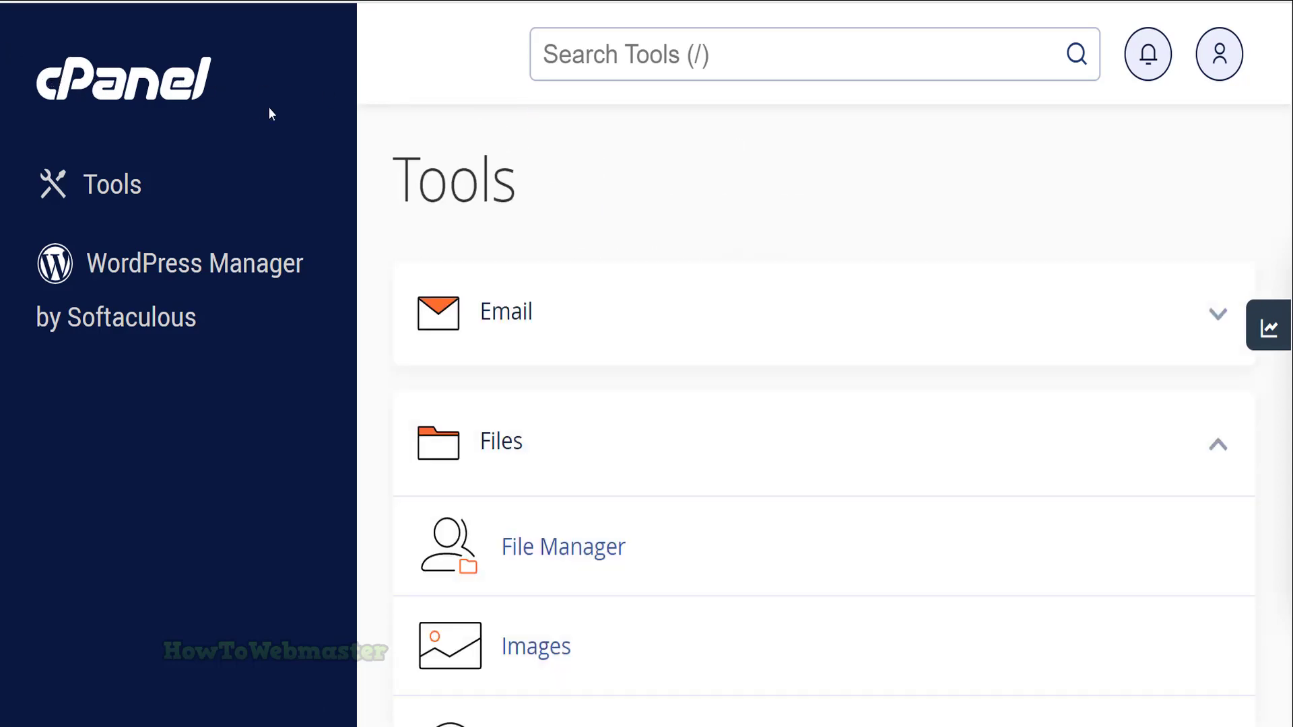
pyautogui.scroll(-1, 551, 239)
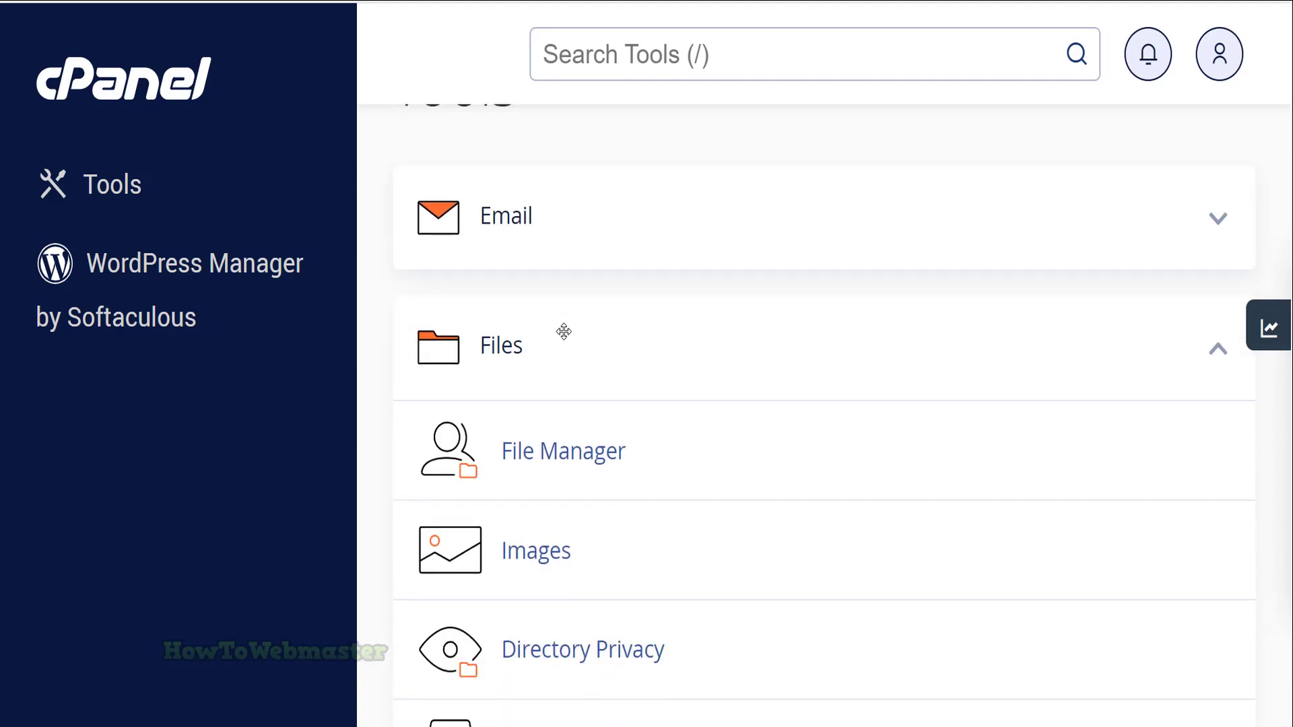
pyautogui.click(589, 462)
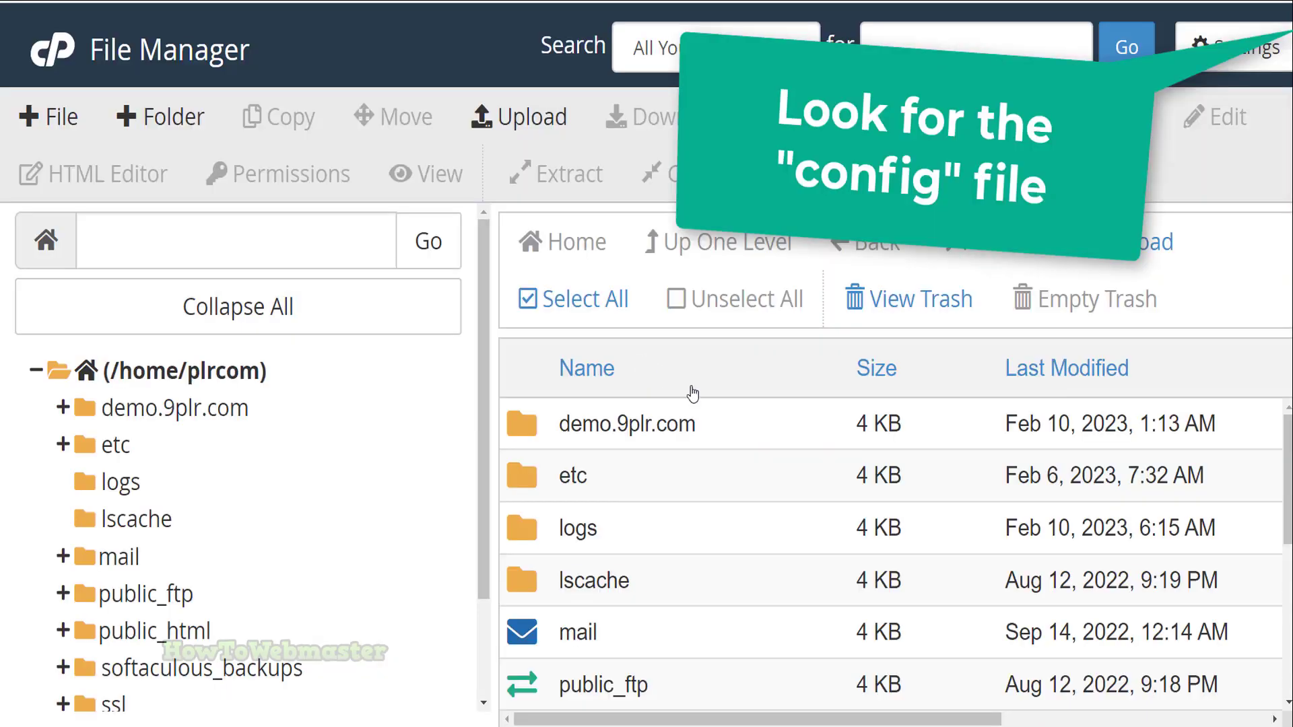
pyautogui.click(173, 633)
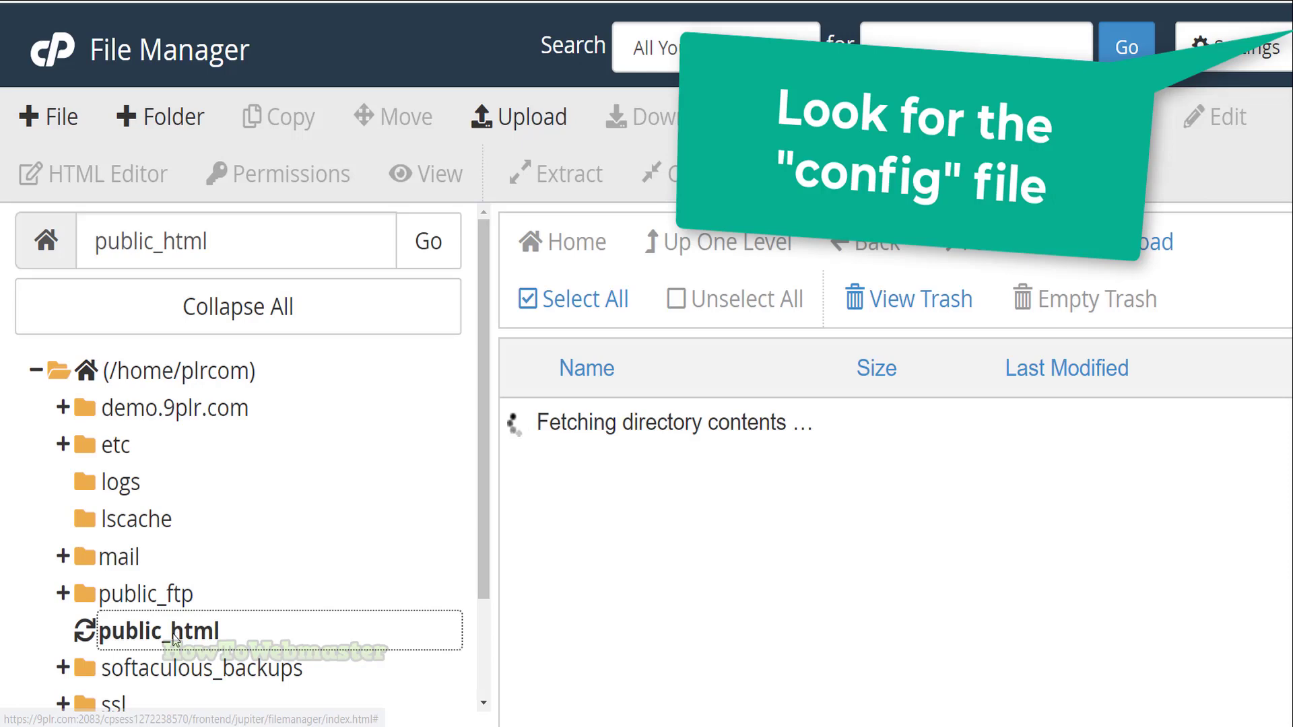
pyautogui.scroll(-10, 753, 497)
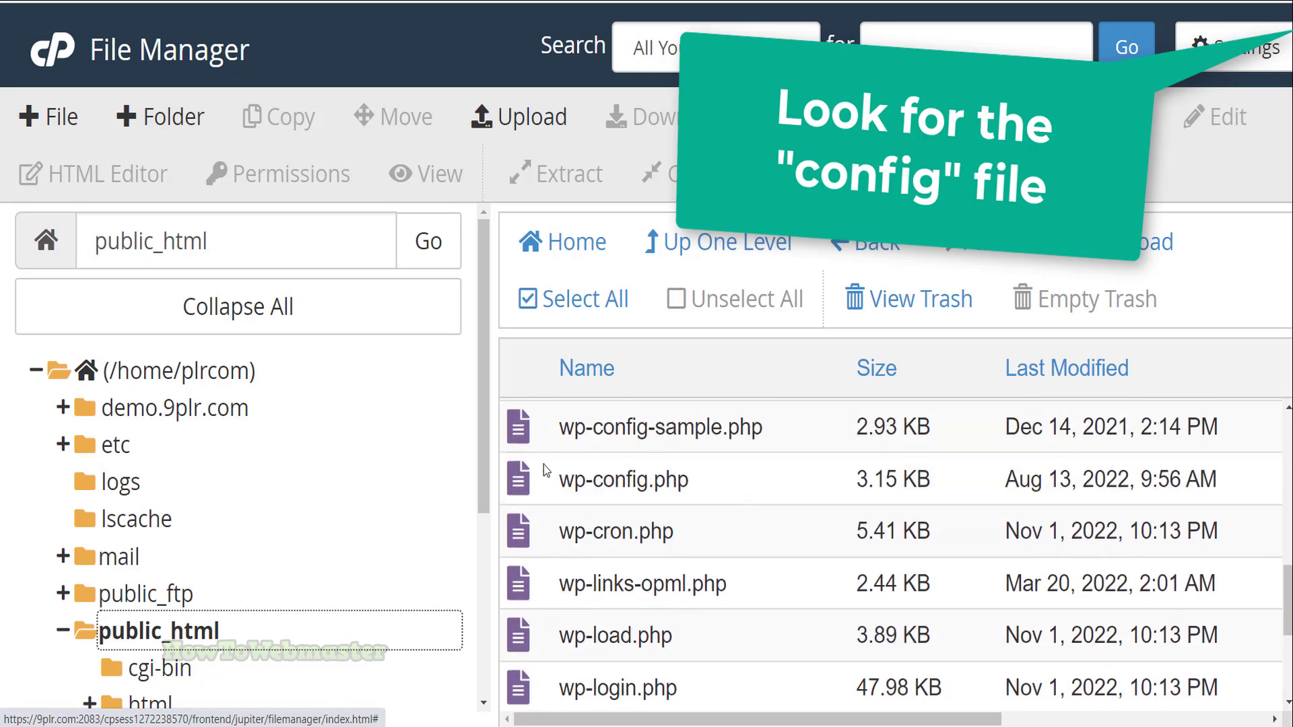
pyautogui.click(526, 490)
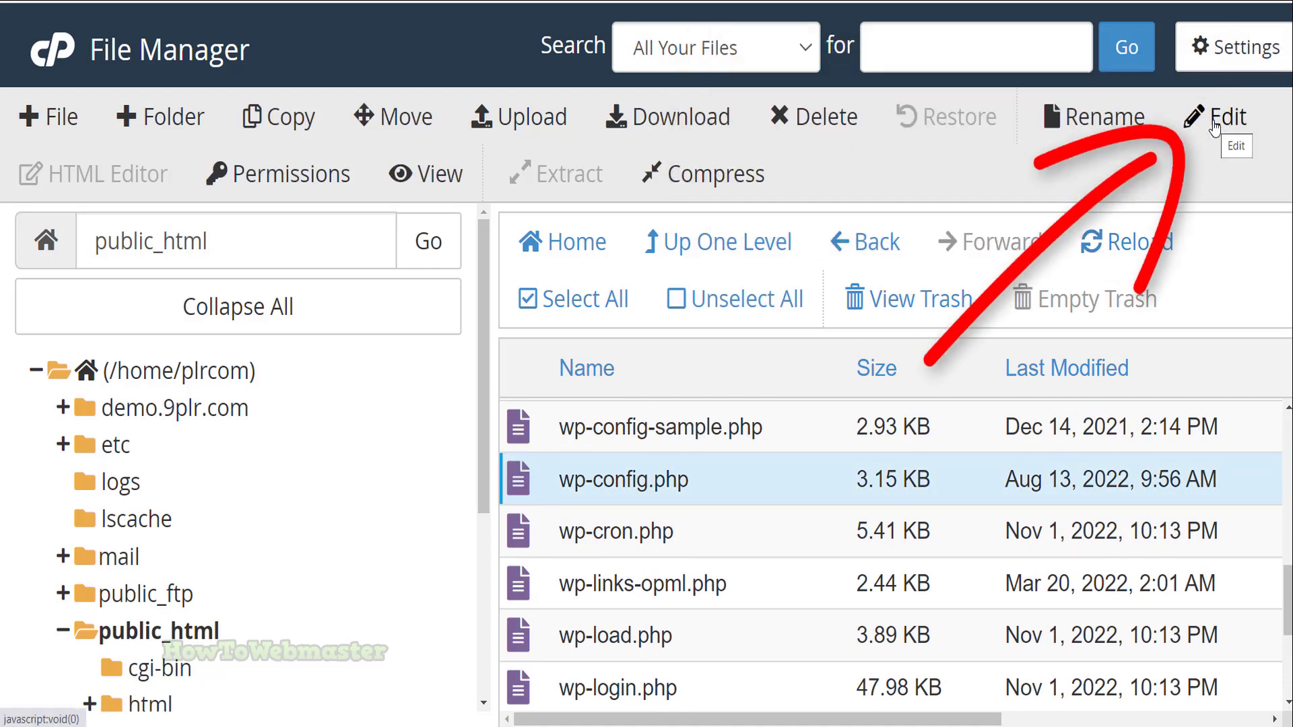
# Open wp-config.php in the code editor and change the DB_USER value to plrcom_test
pyautogui.click(1215, 128)
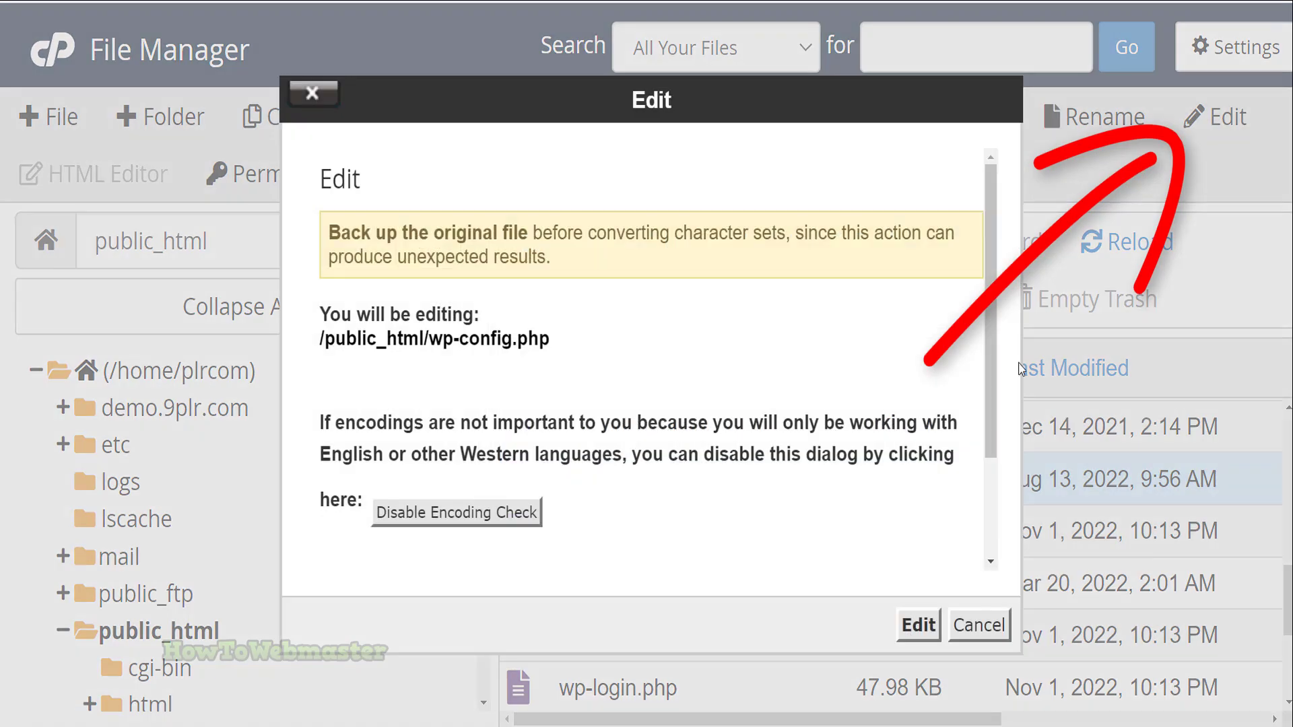
pyautogui.click(917, 625)
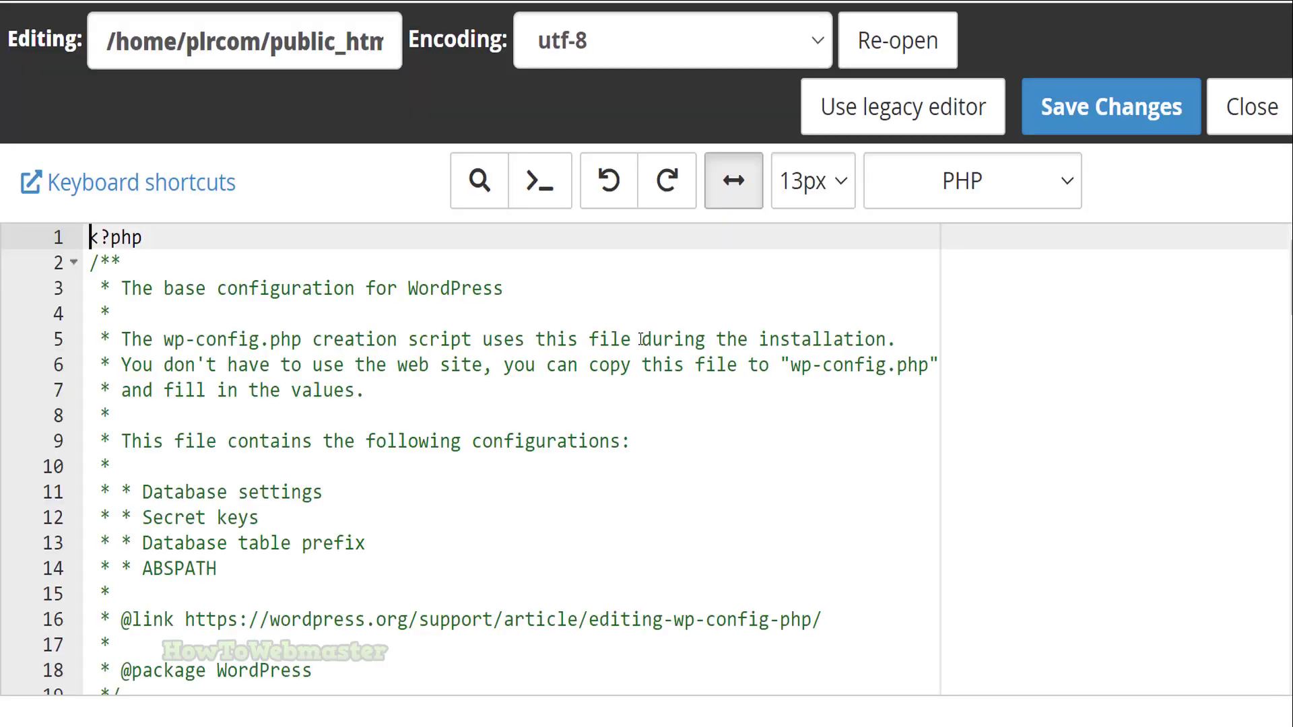
pyautogui.scroll(-10, 606, 334)
pyautogui.scroll(3, 562, 332)
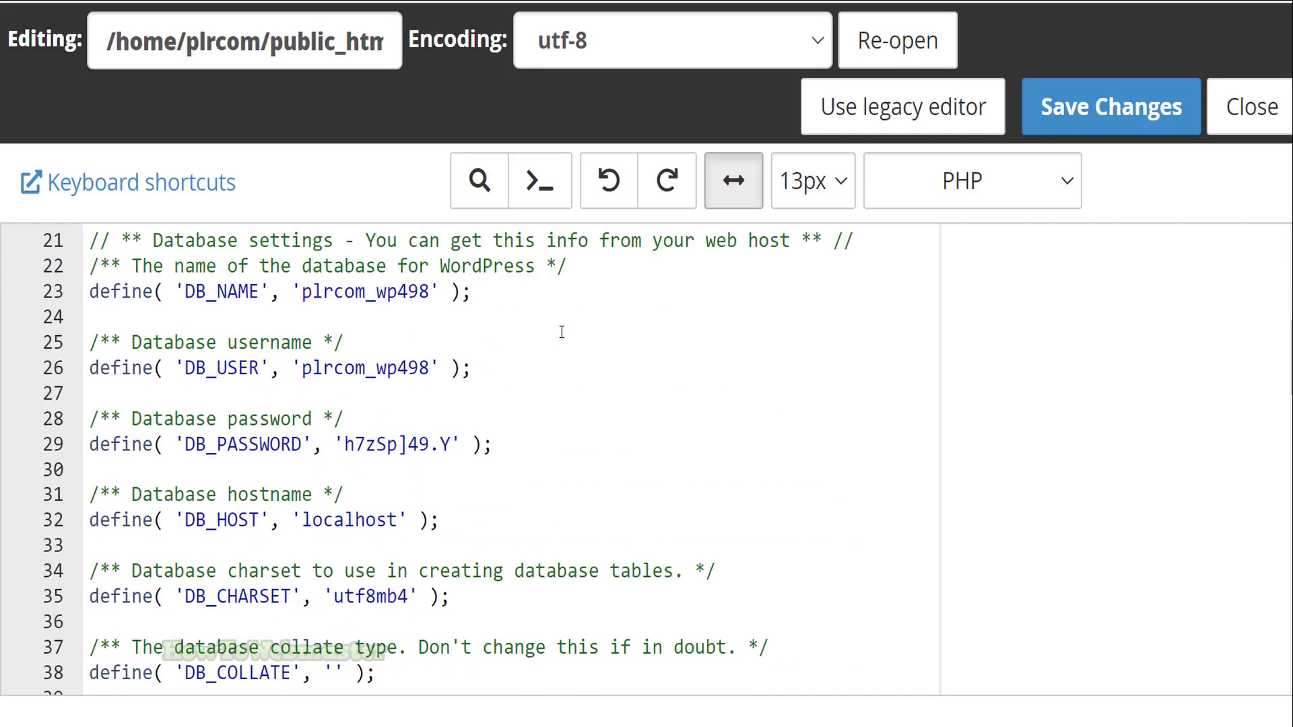
pyautogui.moveTo(154, 344); pyautogui.dragTo(309, 345)
pyautogui.tripleClick(309, 344)
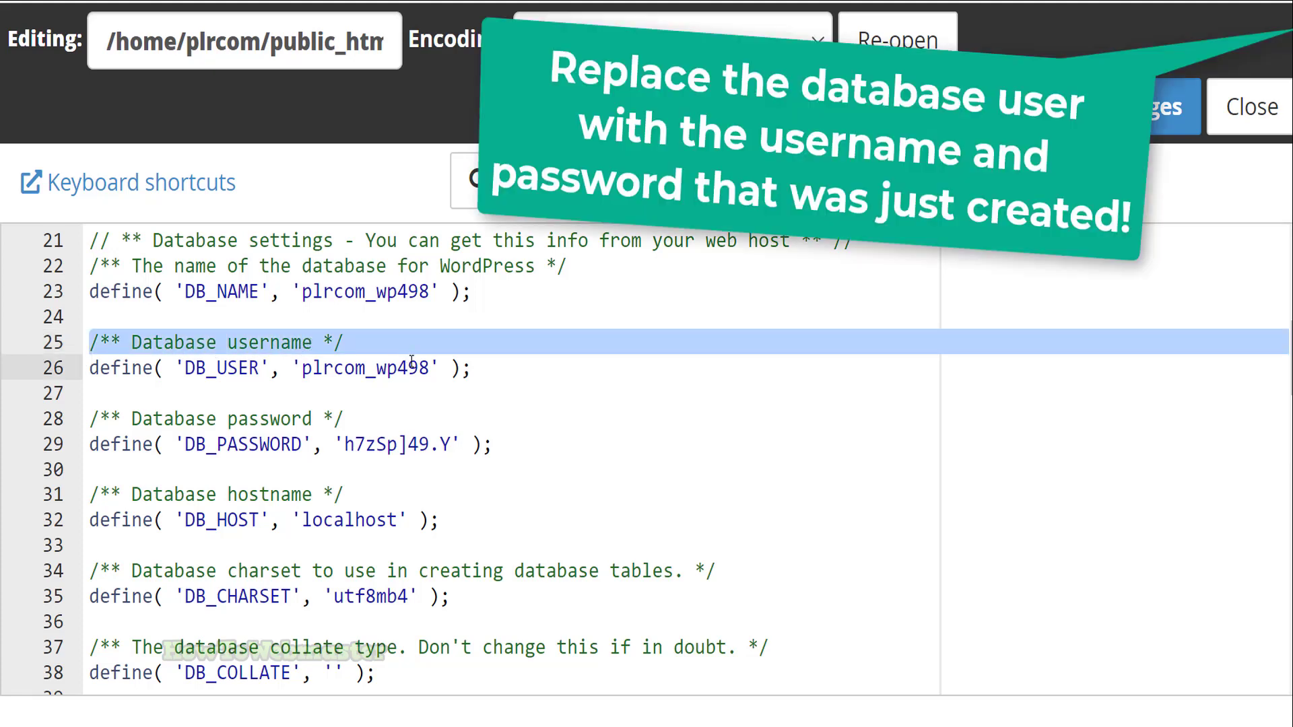
pyautogui.click(430, 369)
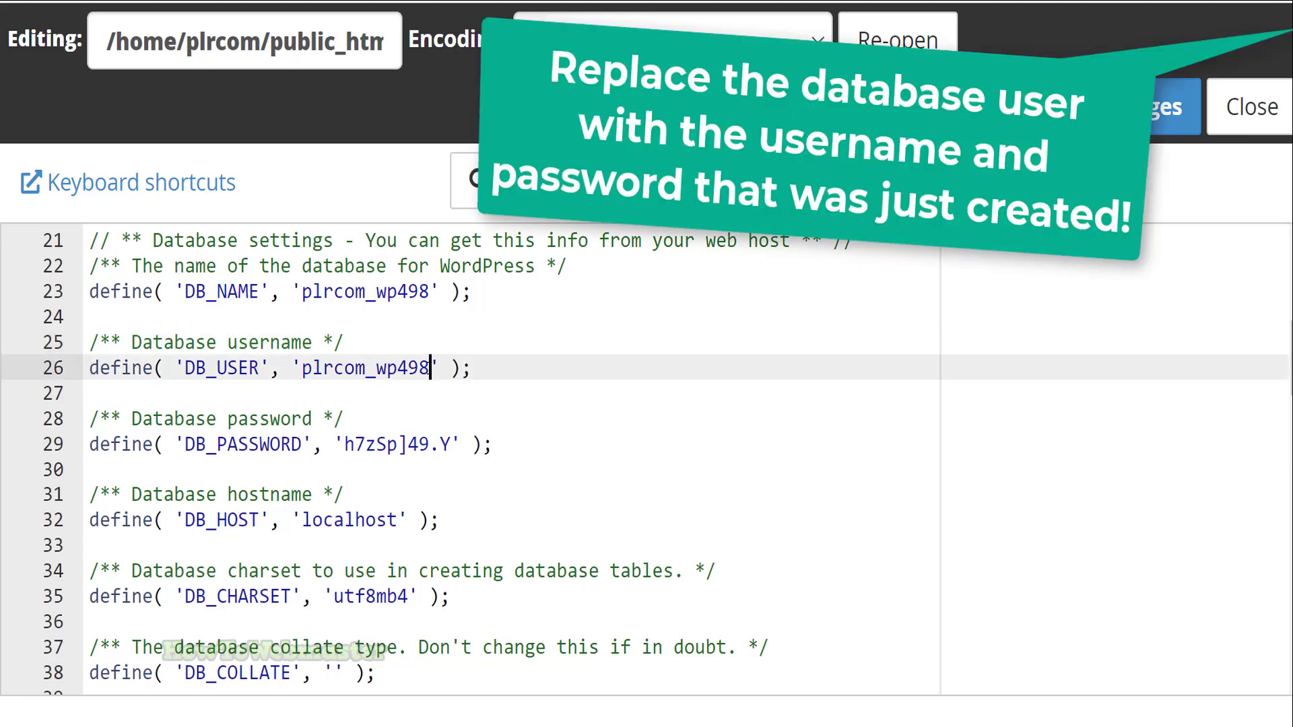
pyautogui.press('BackSpace')
pyautogui.press('BackSpace')
pyautogui.press('BackSpace')
pyautogui.press('BackSpace')
pyautogui.press('BackSpace')
pyautogui.write('test')
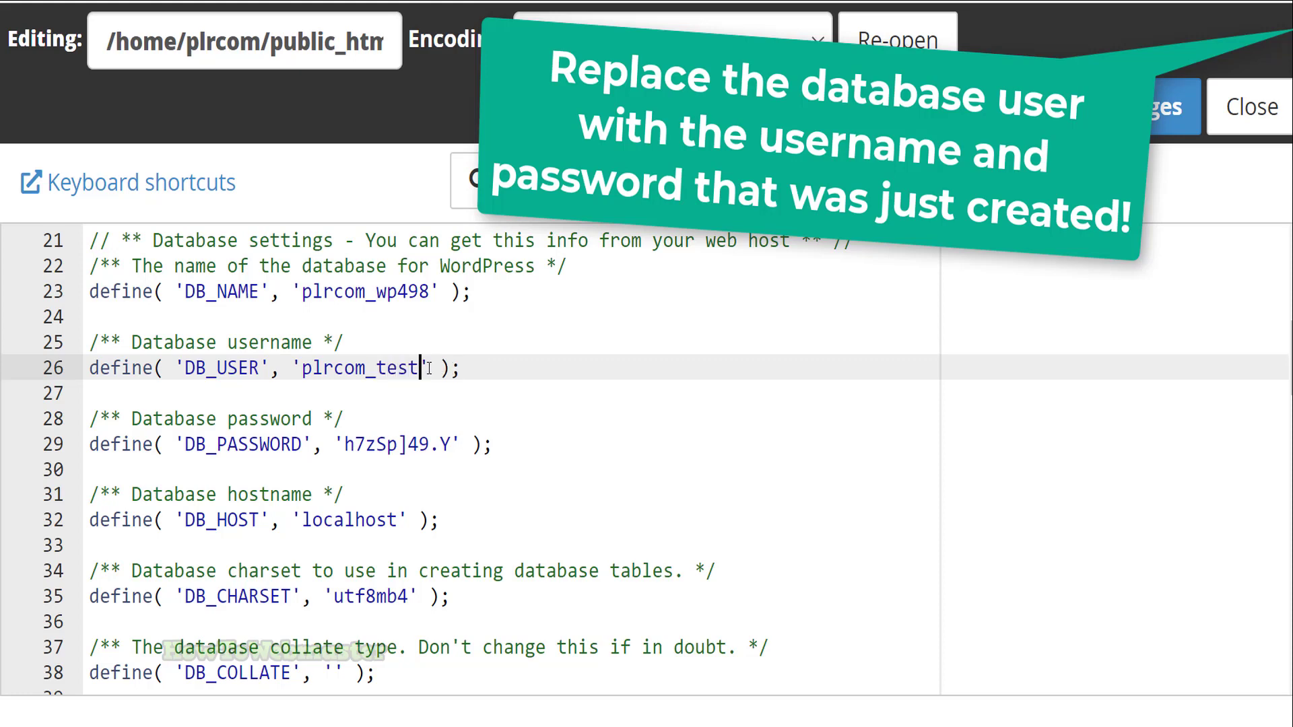
# Replace the DB_PASSWORD value by pasting in the new user's password
pyautogui.click(454, 444)
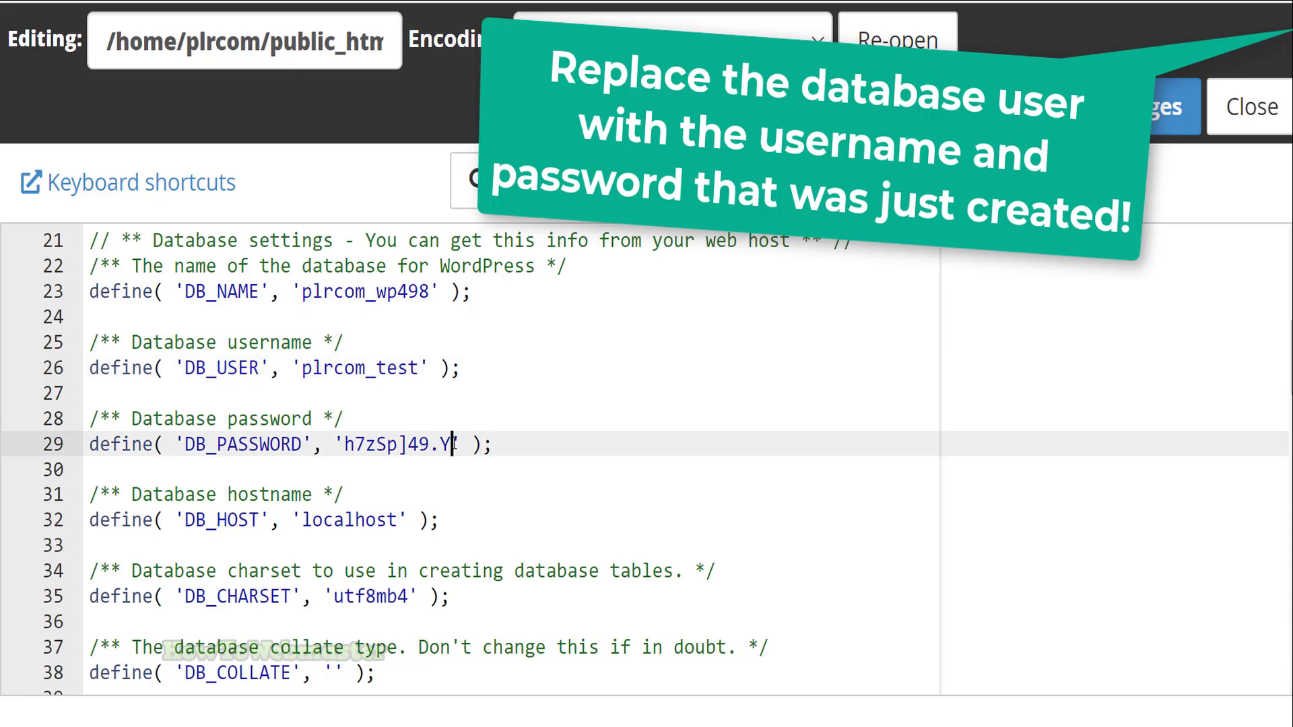
pyautogui.press('BackSpace')
pyautogui.press('BackSpace')
pyautogui.press('BackSpace')
pyautogui.press('BackSpace')
pyautogui.press('BackSpace')
pyautogui.press('BackSpace')
pyautogui.press('BackSpace')
pyautogui.press('BackSpace')
pyautogui.press('BackSpace')
pyautogui.press('BackSpace')
pyautogui.rightClick(346, 443)
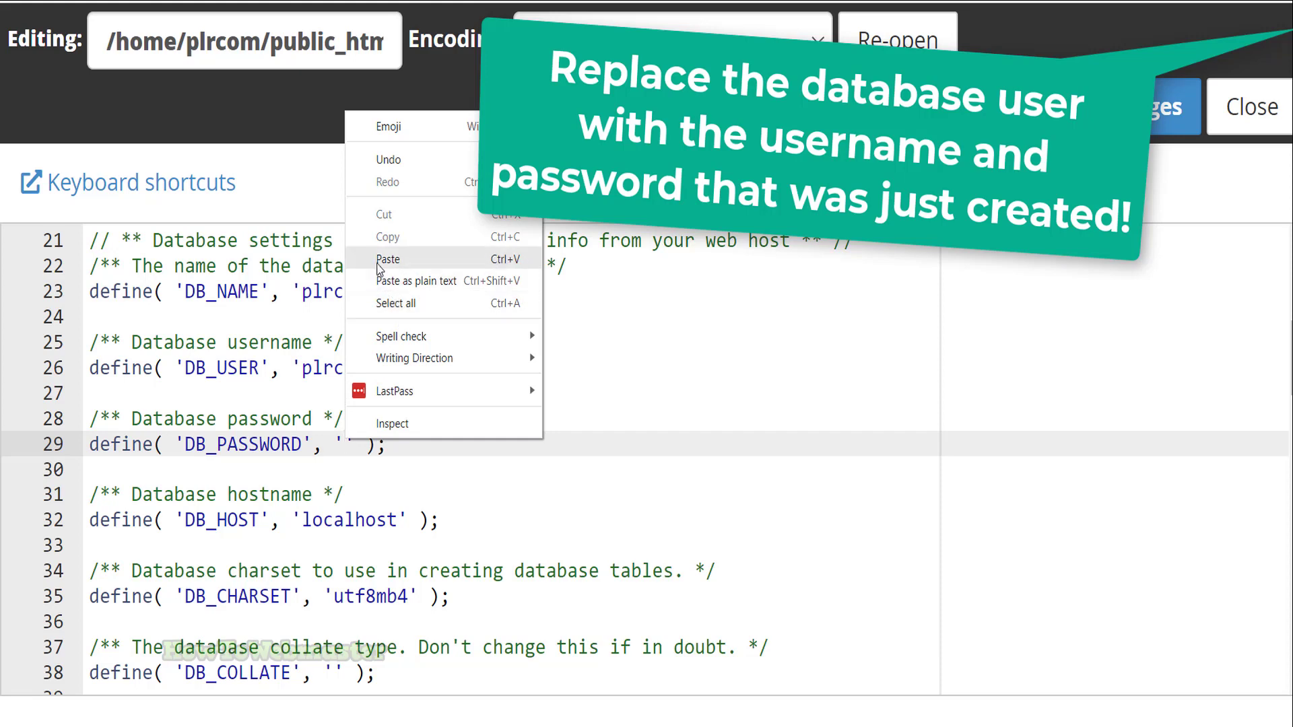
pyautogui.click(388, 260)
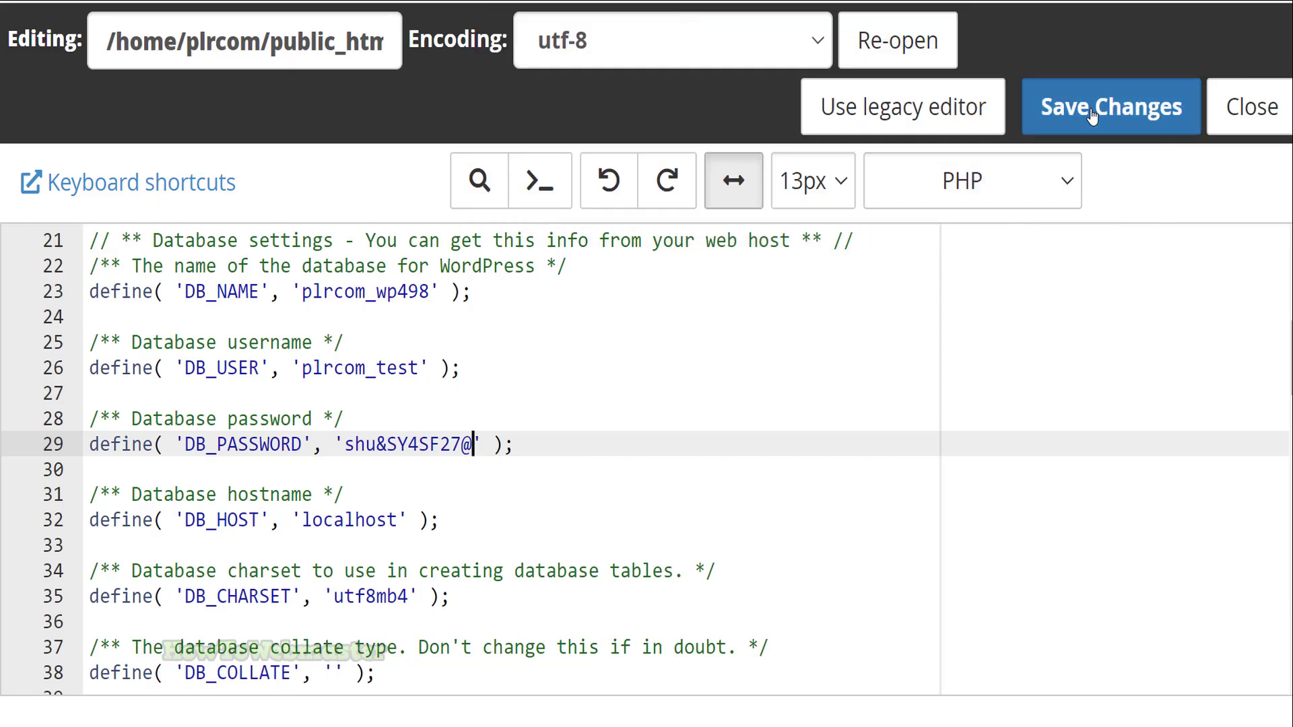
# Save wp-config.php and reload the site until the Greenshift Grid Homepage loads without the database error
pyautogui.click(1093, 115)
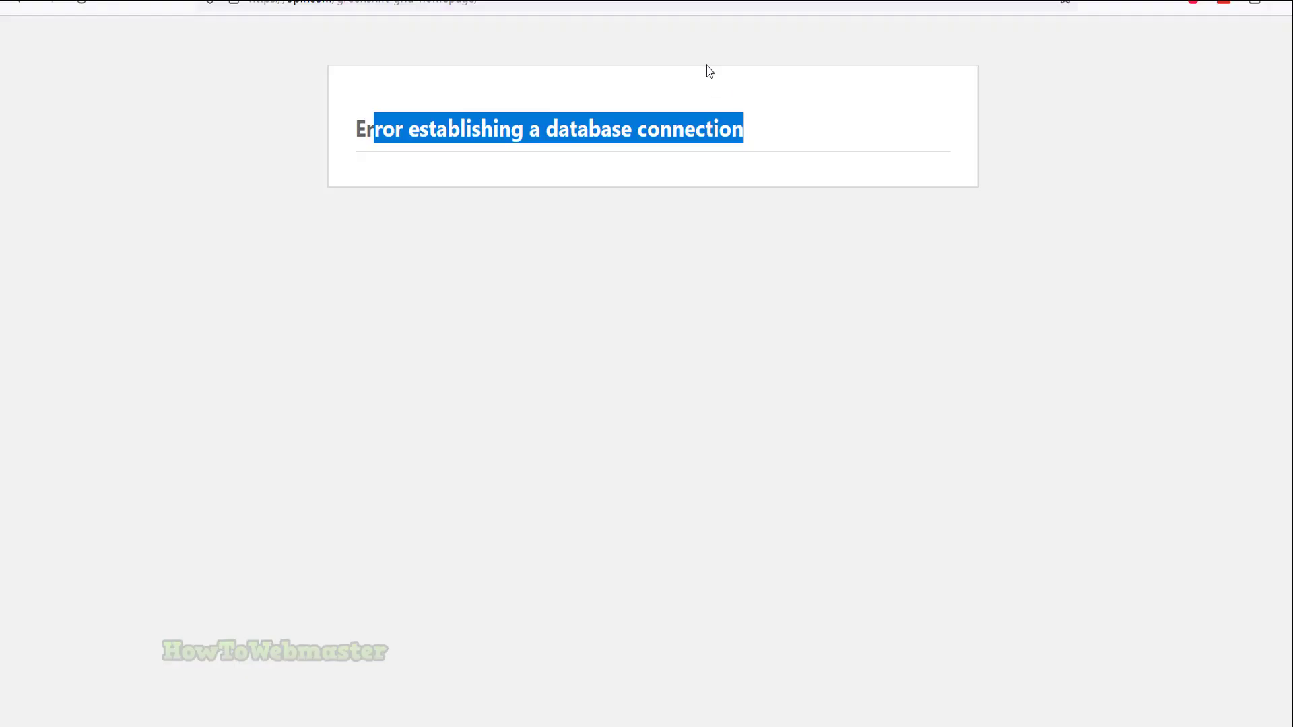
pyautogui.moveTo(460, 128); pyautogui.dragTo(695, 171)
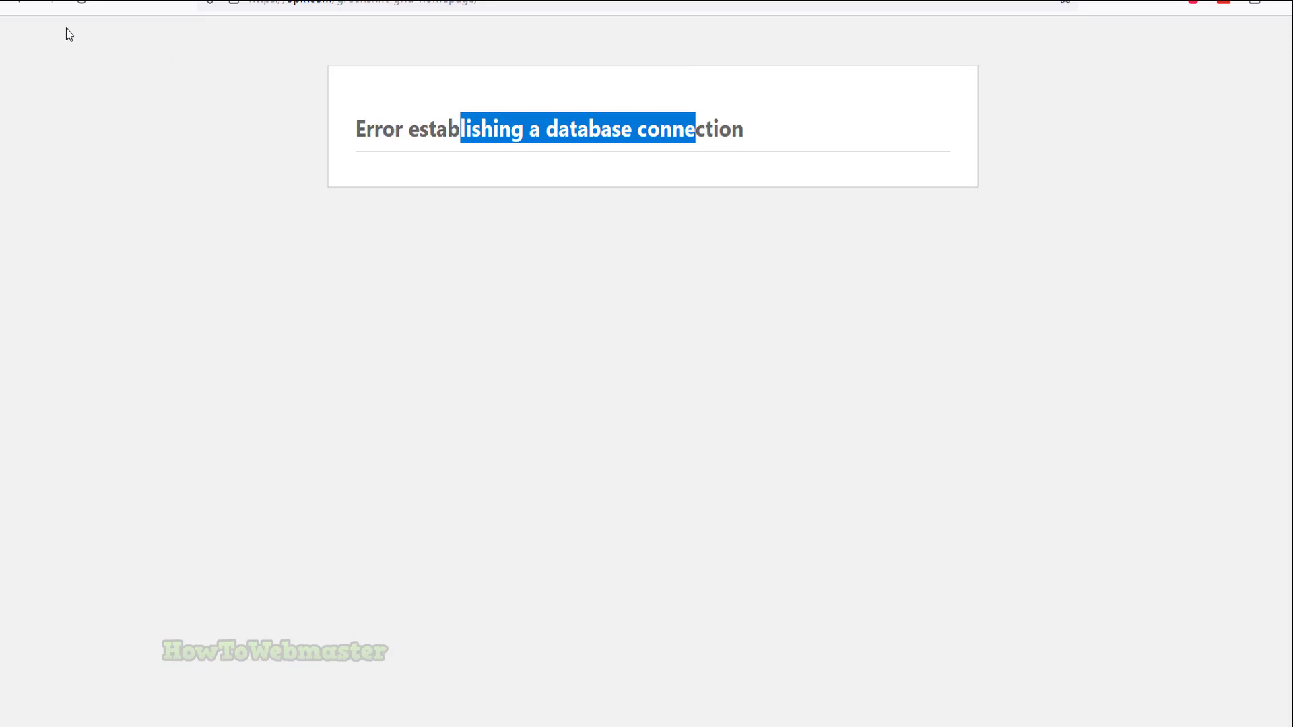
pyautogui.click(81, 4)
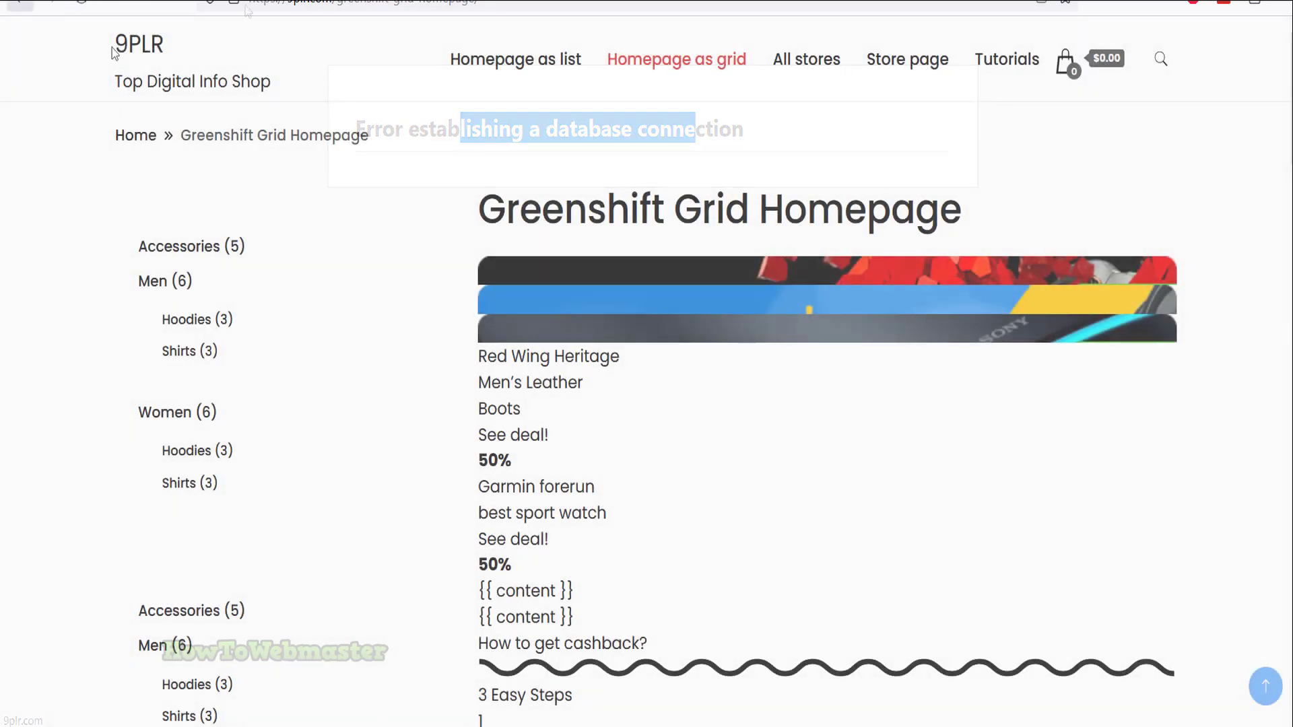
pyautogui.moveTo(114, 45); pyautogui.dragTo(915, 101)
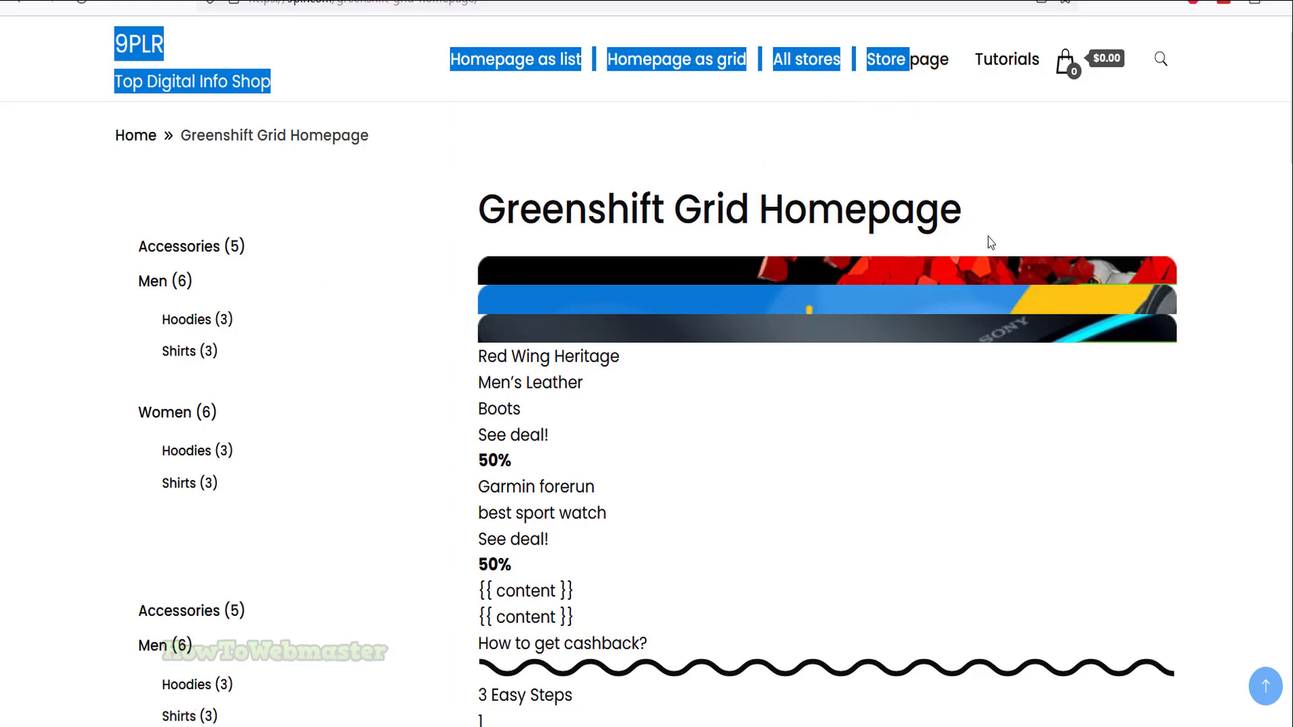
pyautogui.click(819, 185)
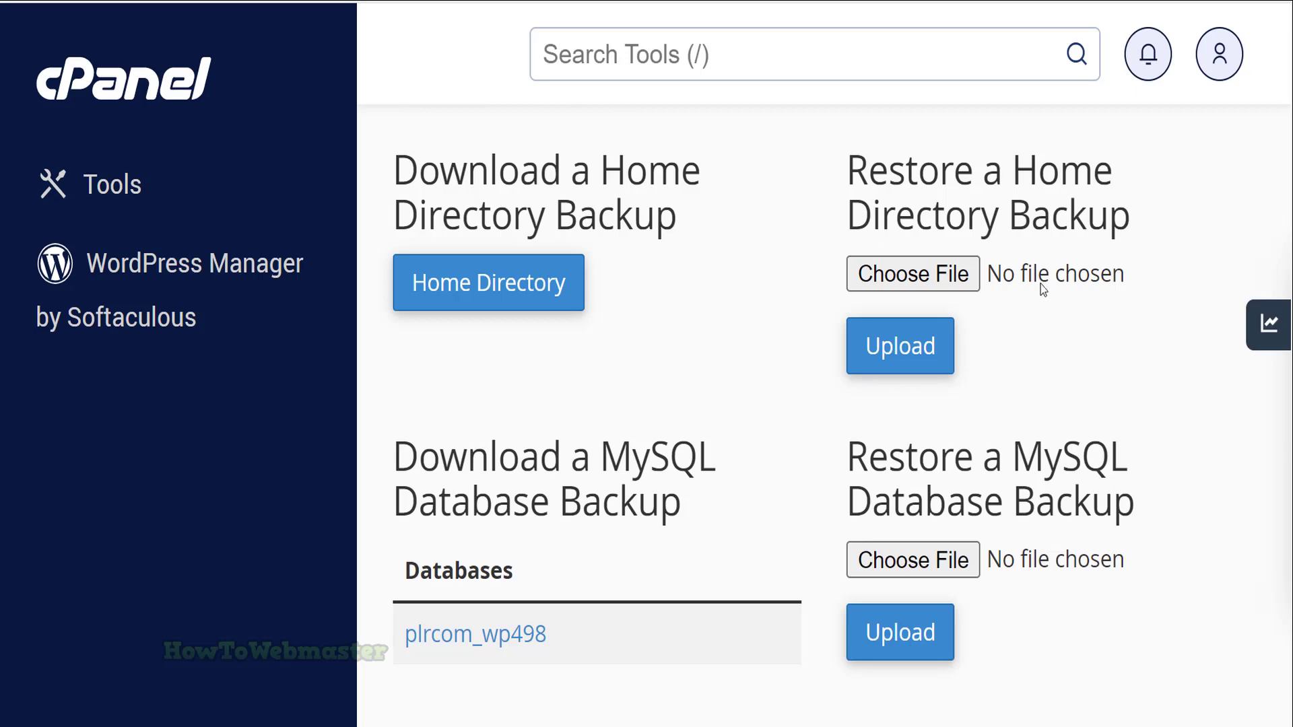
pyautogui.moveTo(885, 185); pyautogui.dragTo(1075, 232)
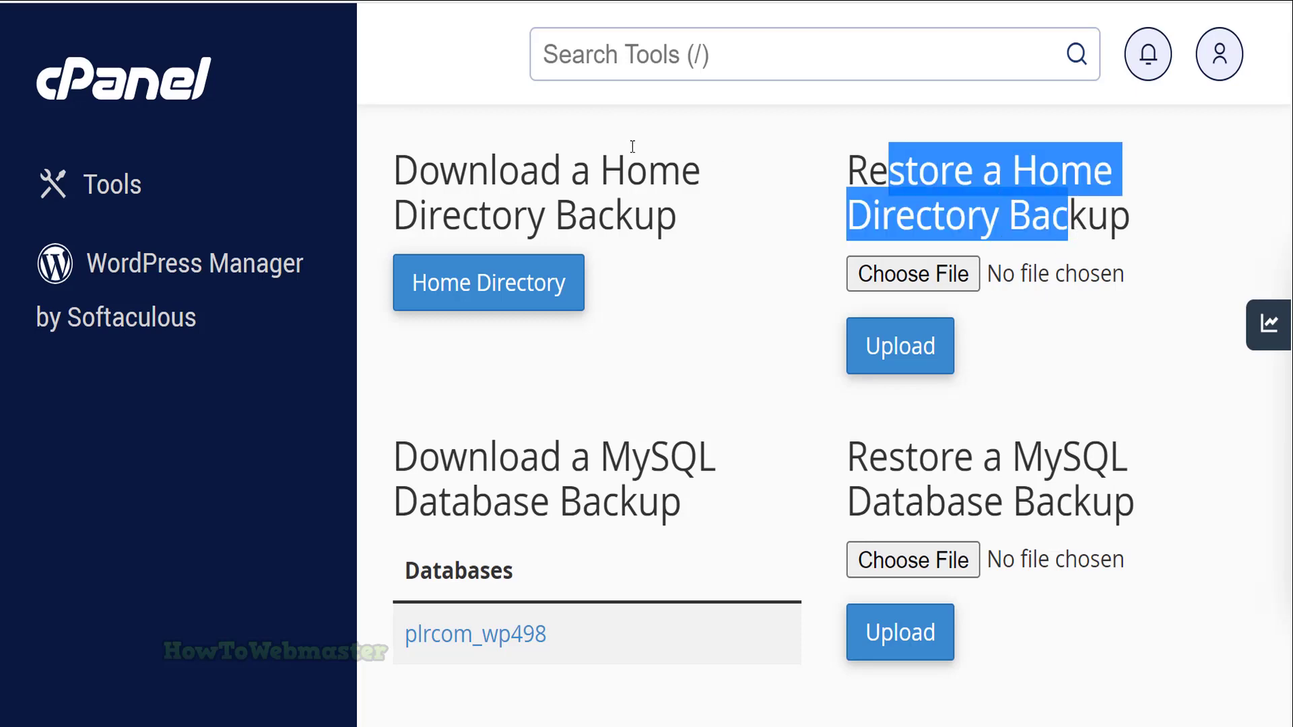